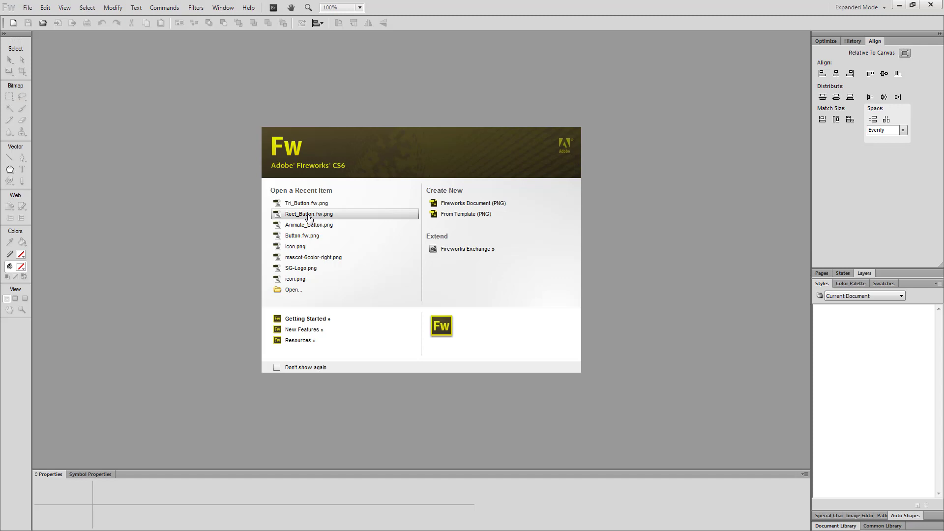
# - Open the recent file Rect_Button.fw.png and set its rectangle's Brightness/Contrast filter to brightness 50 and contrast 38
pyautogui.click(309, 214)
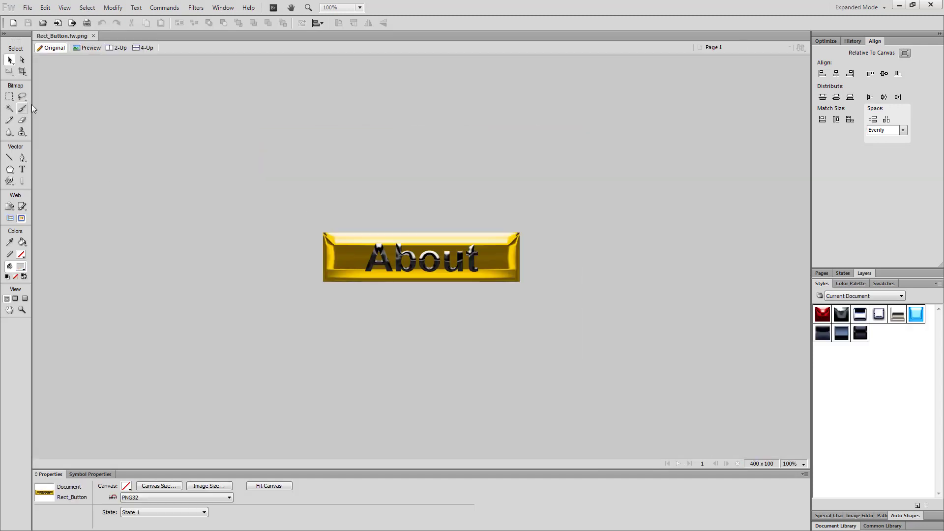
pyautogui.click(339, 248)
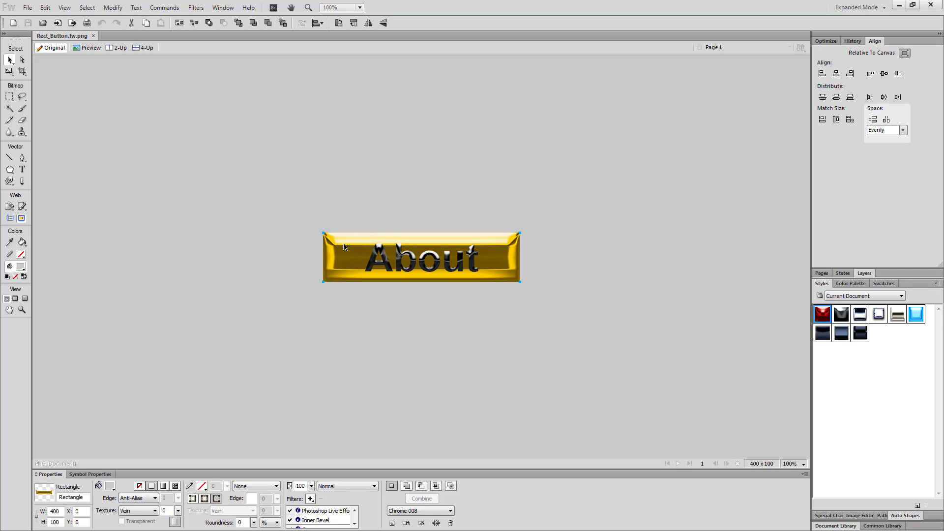
pyautogui.click(355, 524)
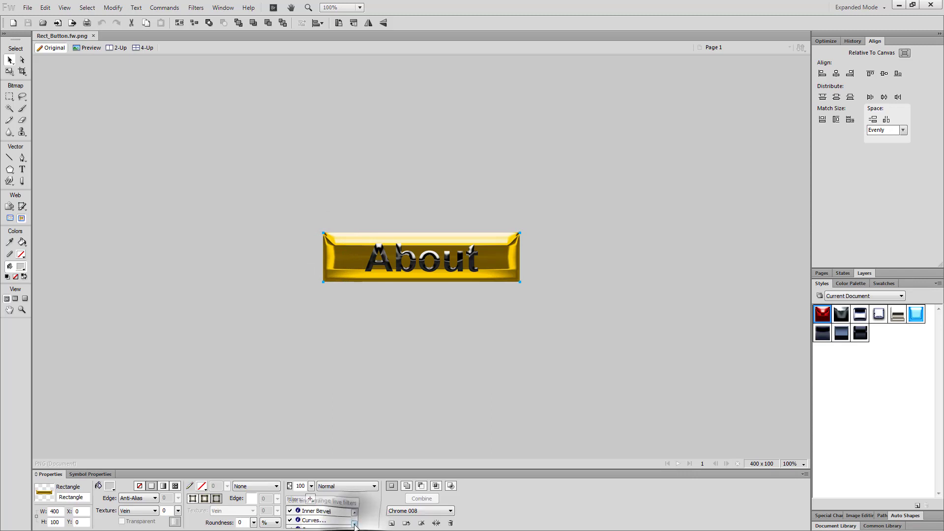
pyautogui.click(325, 520)
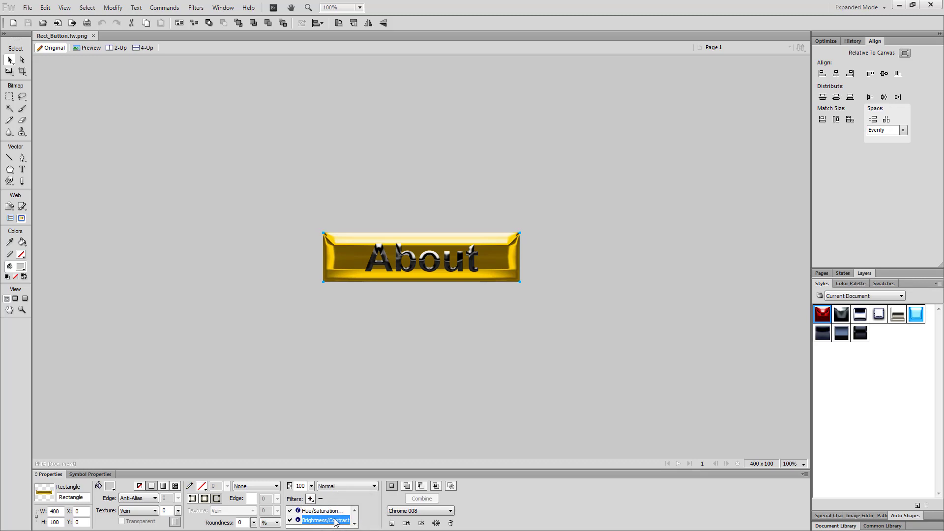
pyautogui.click(310, 499)
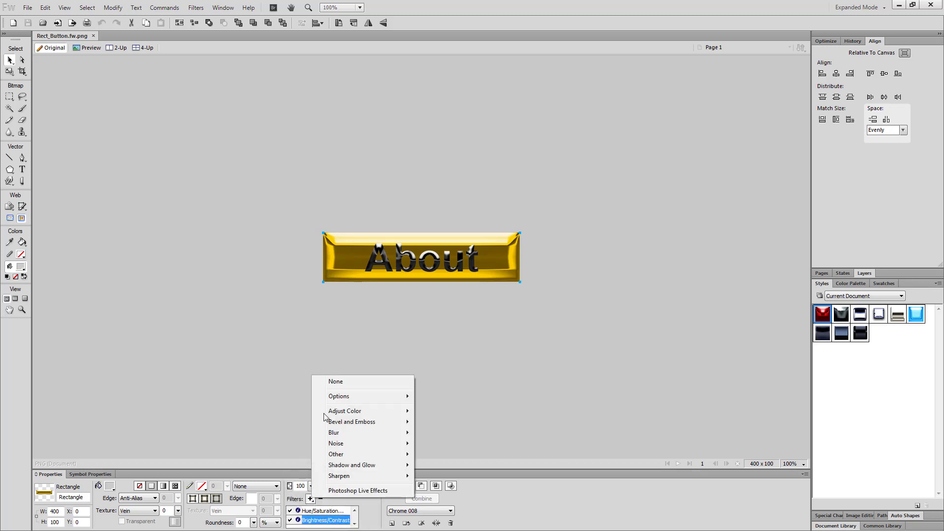
pyautogui.moveTo(357, 413)
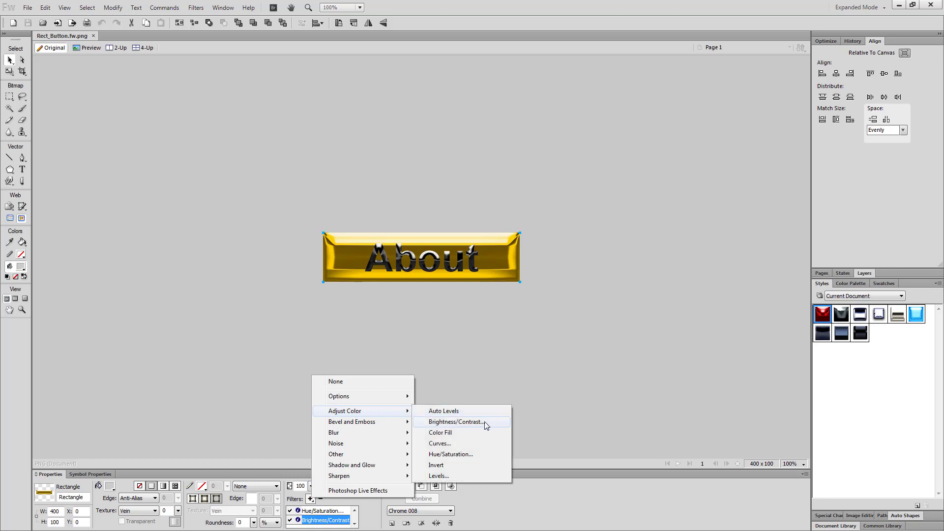
pyautogui.click(327, 520)
pyautogui.doubleClick(327, 520)
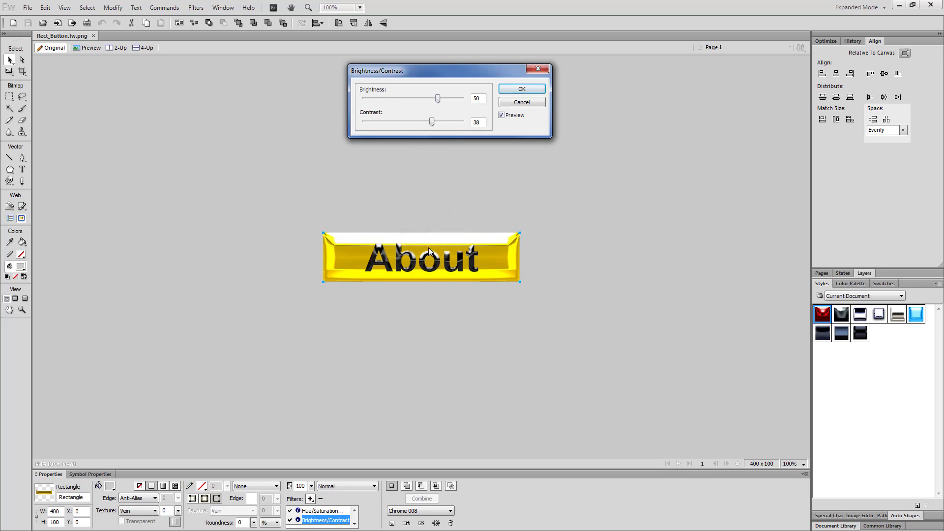
pyautogui.click(521, 88)
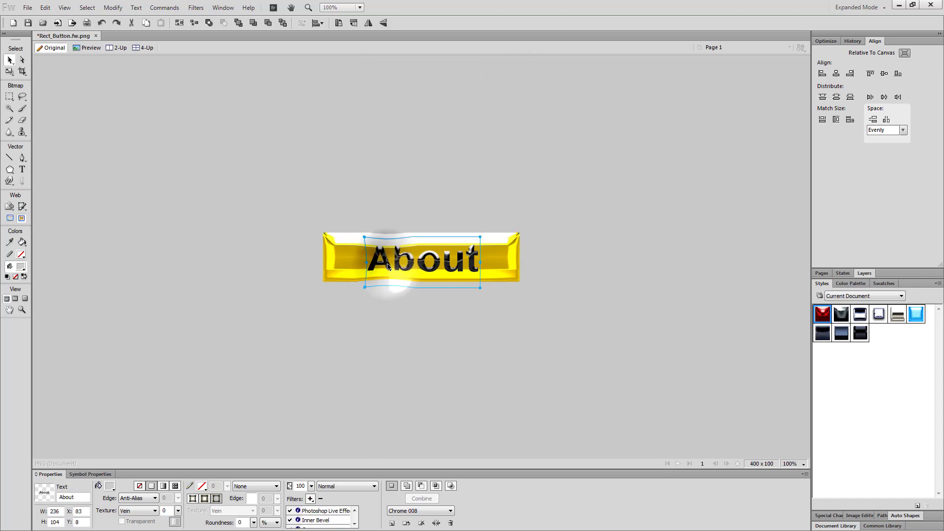
# - Select both the yellow rectangle and the About text and copy them
pyautogui.click(429, 345)
pyautogui.moveTo(294, 215); pyautogui.dragTo(602, 342)
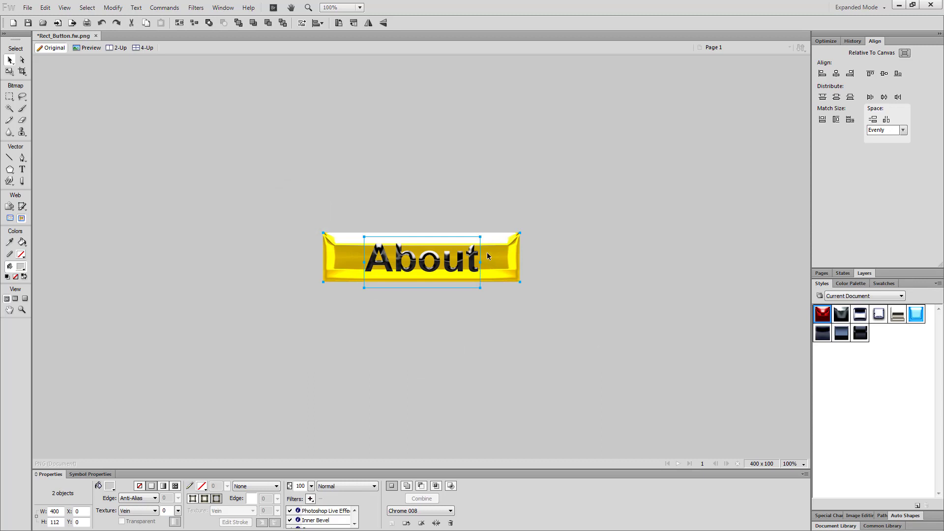
pyautogui.rightClick(488, 256)
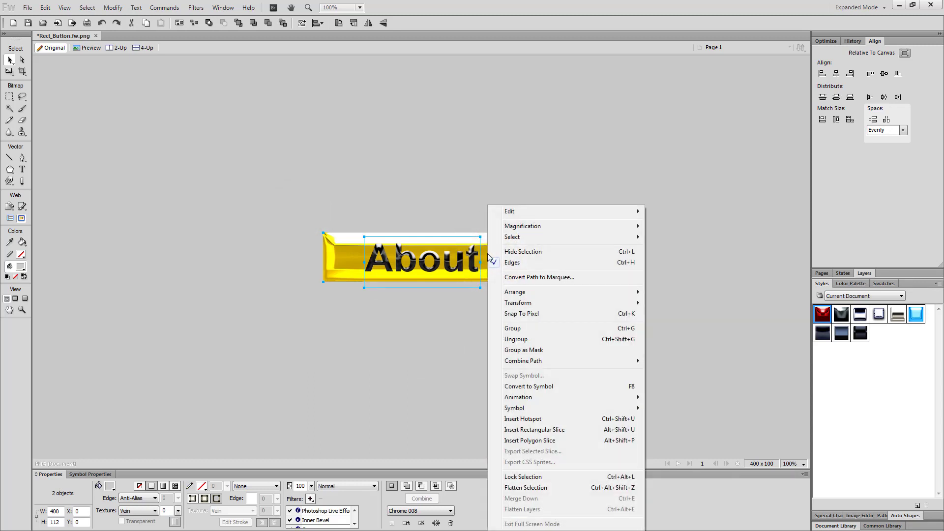
pyautogui.moveTo(525, 218)
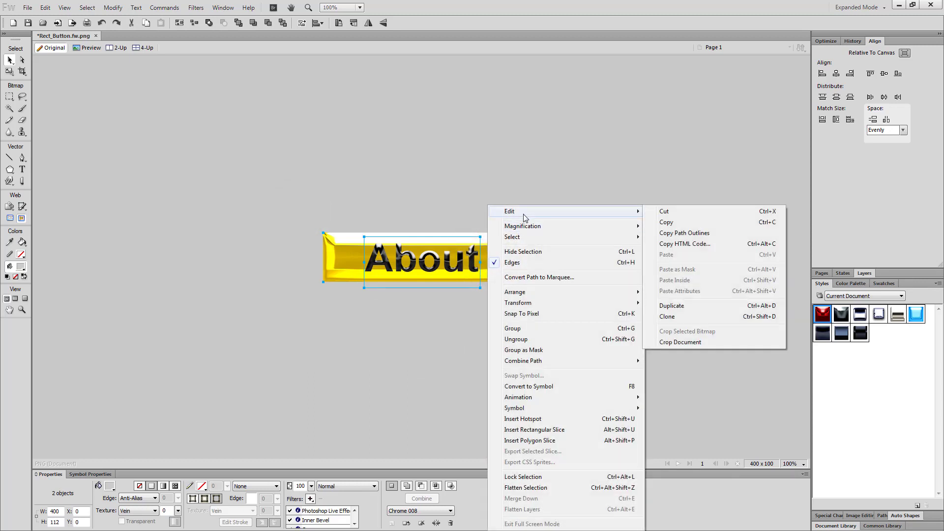
pyautogui.click(680, 224)
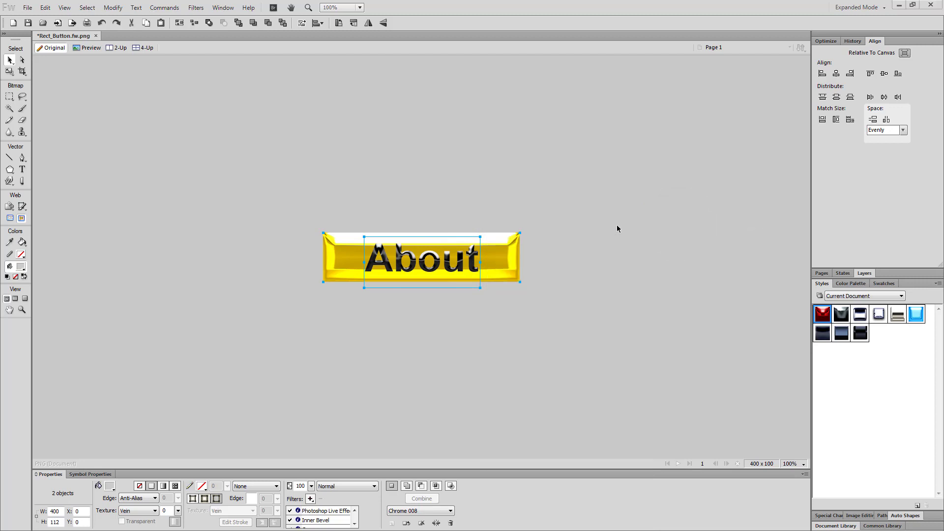
# - Switch to Adobe Animate, open the About_Button symbol for editing and insert a blank keyframe at its Over frame
pyautogui.hotkey('alt', 'Tab')
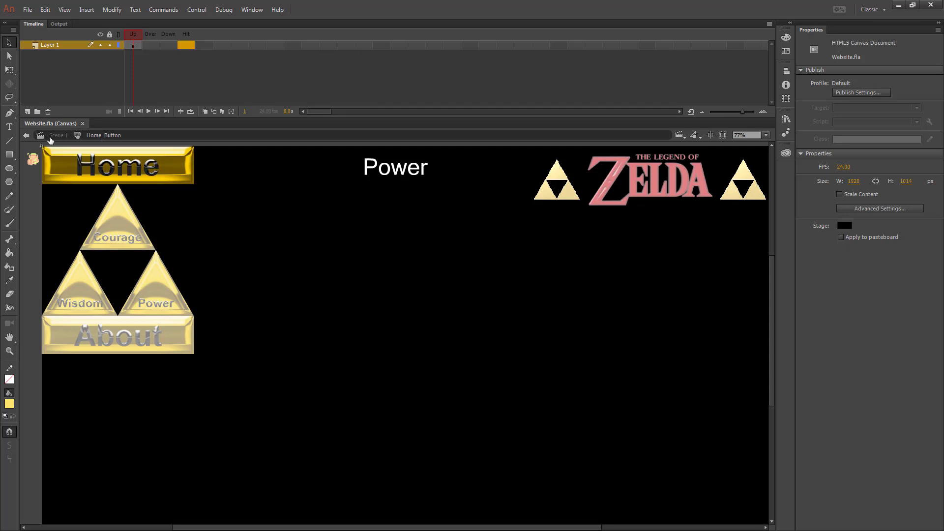
pyautogui.click(50, 139)
pyautogui.doubleClick(156, 351)
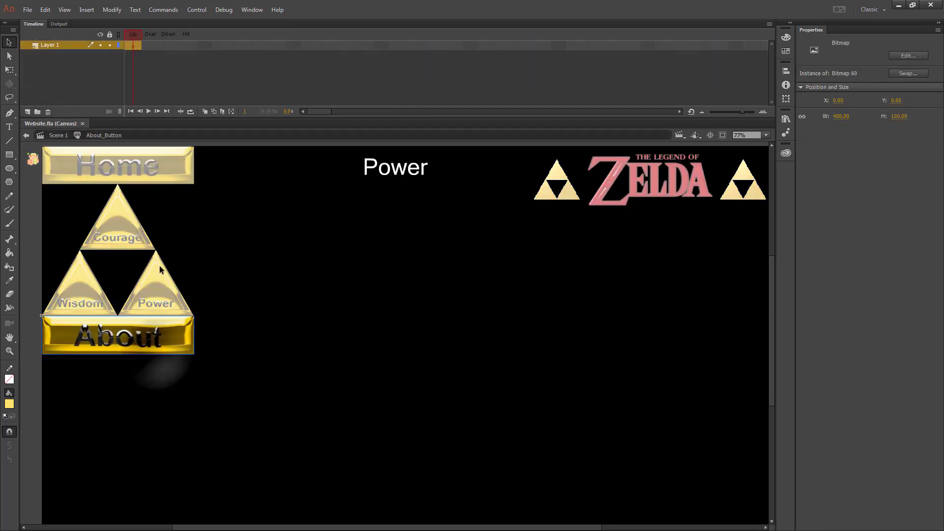
pyautogui.click(151, 45)
pyautogui.rightClick(150, 45)
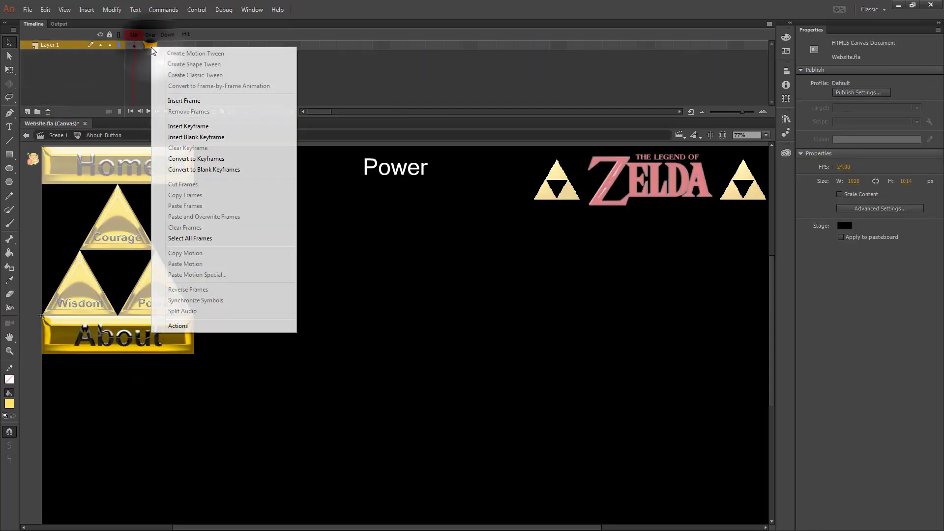
pyautogui.click(224, 137)
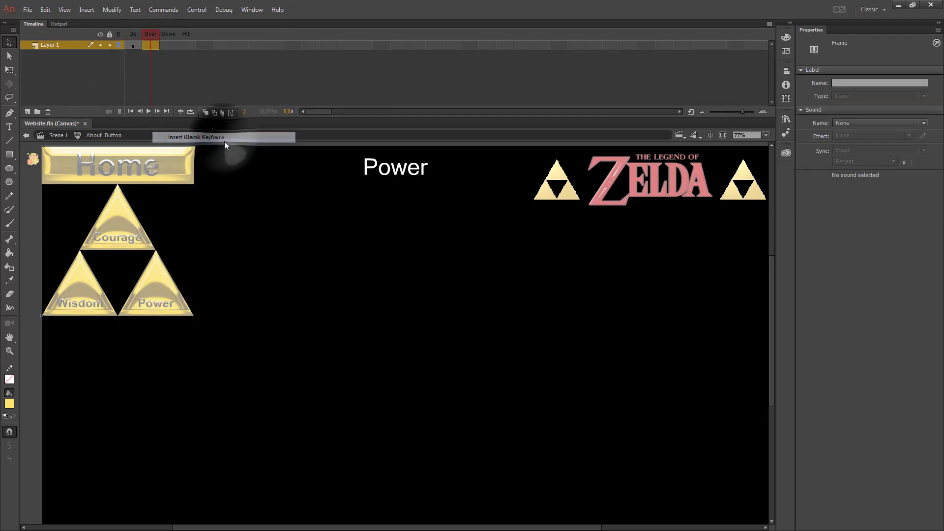
# - Paste the brightened About button into the Over frame, position it at X 0, Y 0, and compare the Up and Over frames
pyautogui.rightClick(242, 270)
pyautogui.click(297, 295)
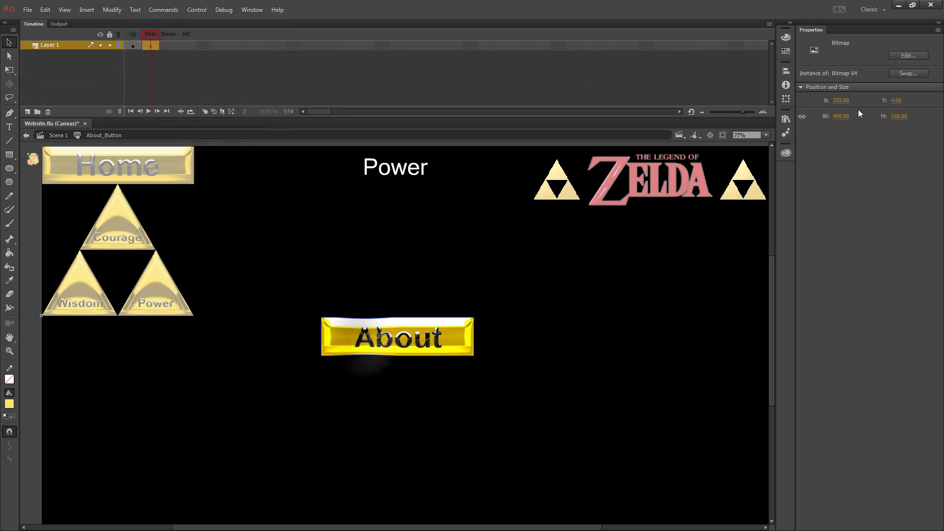
pyautogui.click(842, 101)
pyautogui.write('0')
pyautogui.press('Tab')
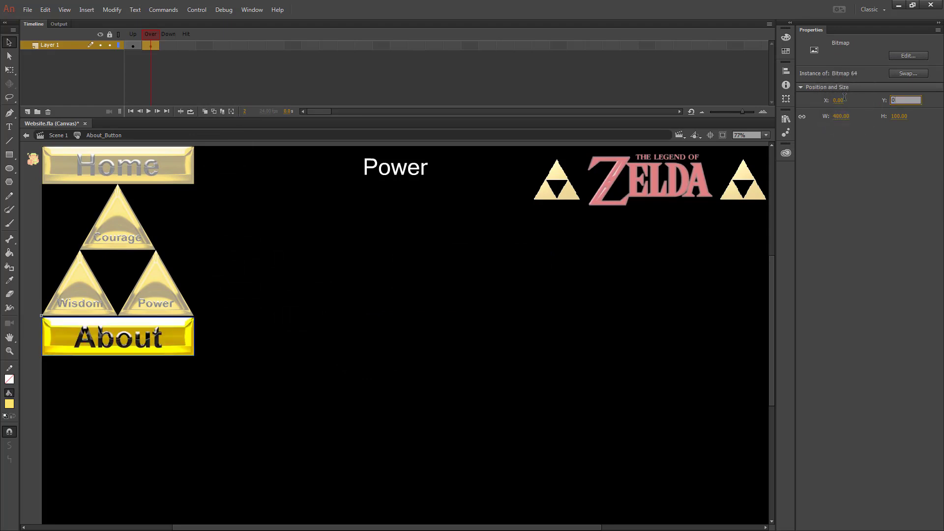
pyautogui.write('0')
pyautogui.press('Tab')
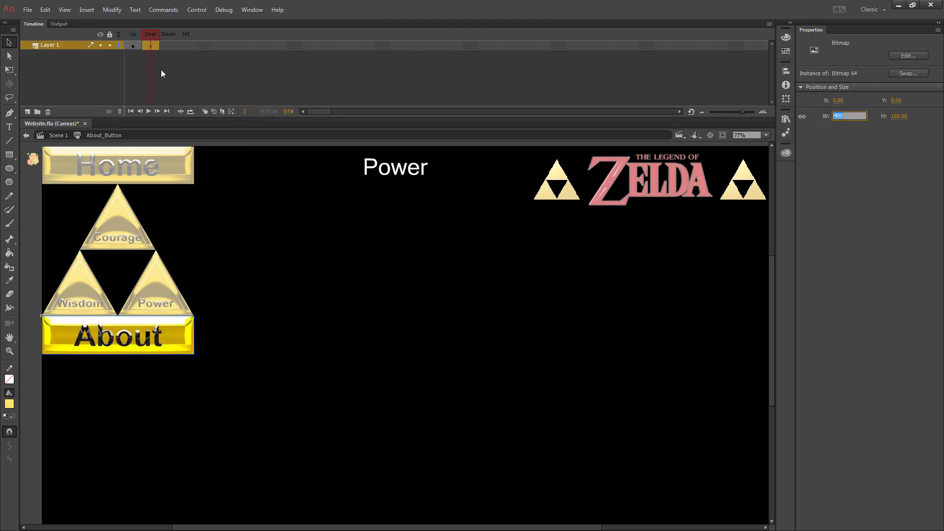
pyautogui.click(134, 32)
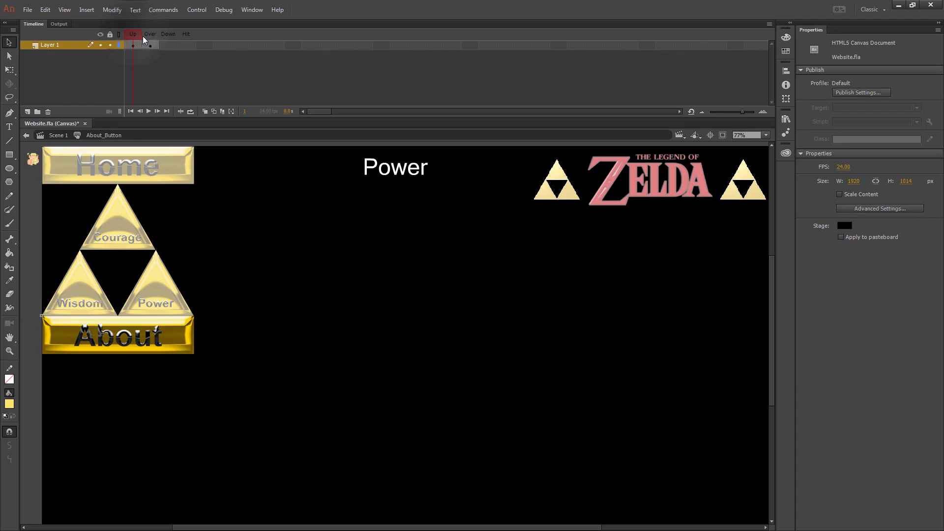
pyautogui.click(148, 33)
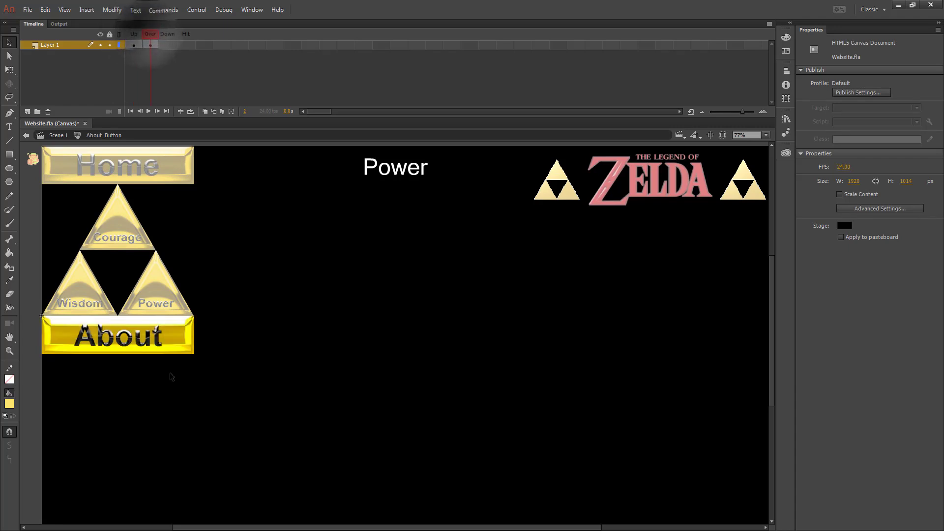
# - Return to Scene 1, open the Home_Button symbol and insert a blank keyframe at its Over frame
pyautogui.click(60, 138)
pyautogui.doubleClick(69, 158)
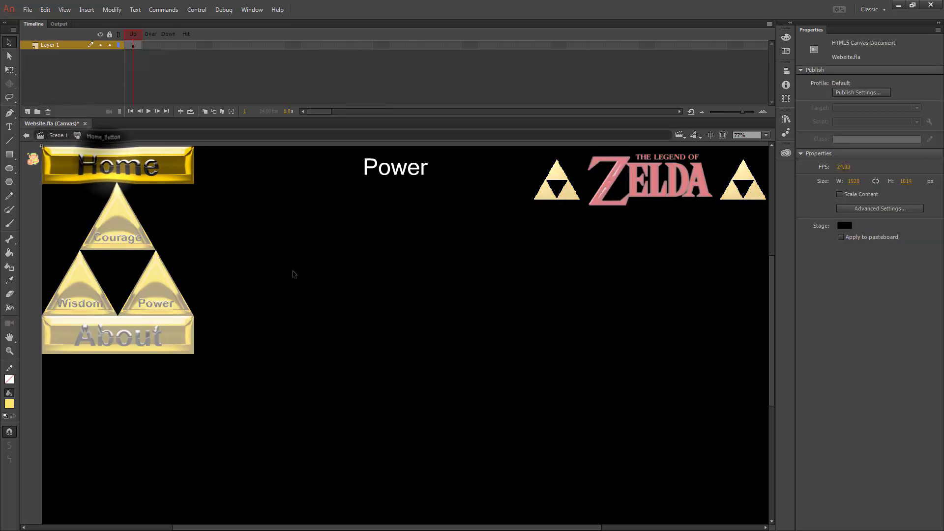
pyautogui.rightClick(151, 46)
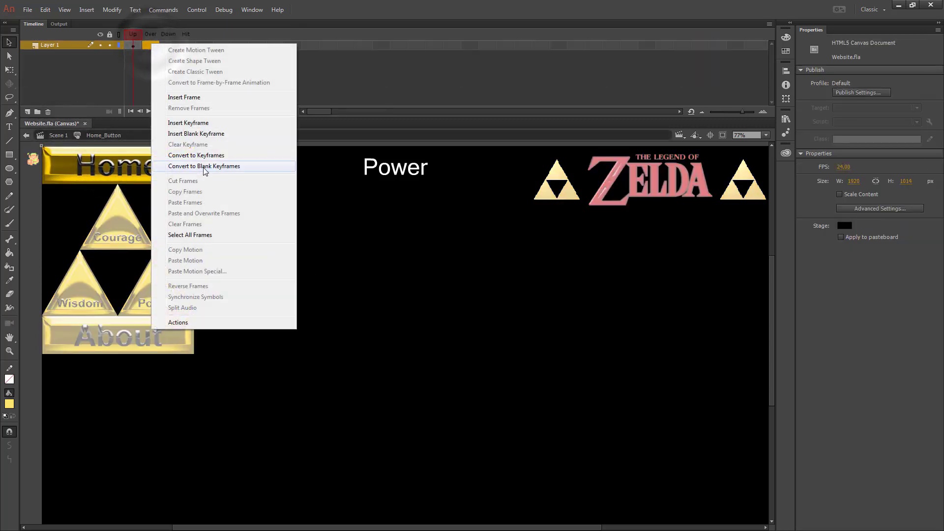
pyautogui.click(210, 139)
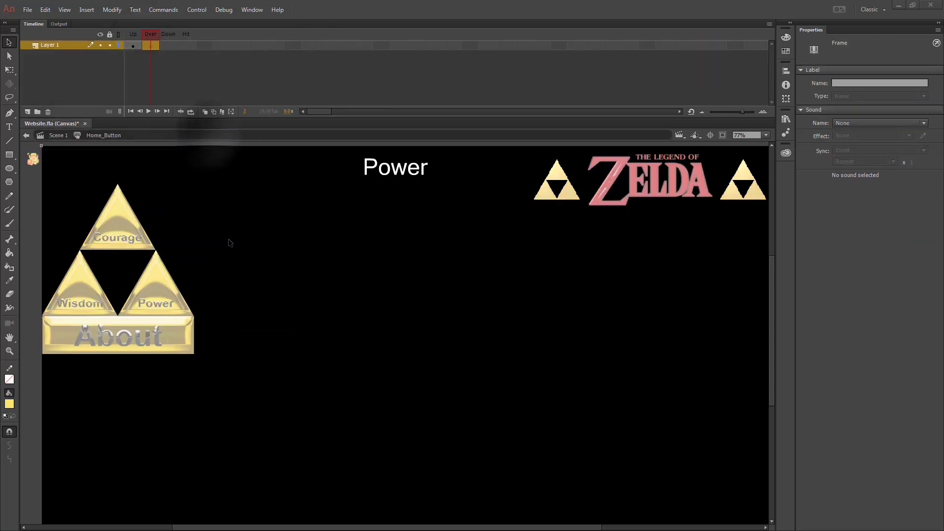
# - Switch to Fireworks and replace the text on the rectangular button with Home
pyautogui.hotkey('alt', 'Tab')
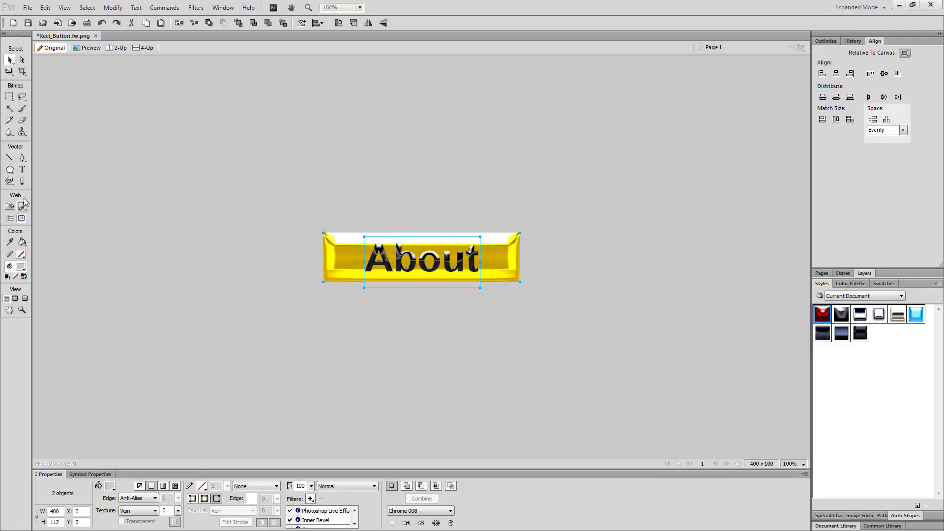
pyautogui.click(22, 169)
pyautogui.doubleClick(446, 267)
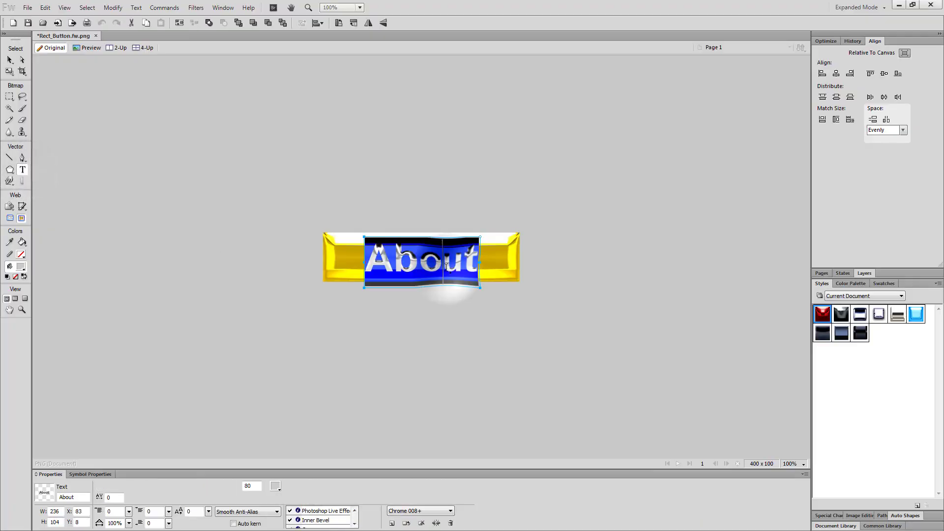
pyautogui.write('Home')
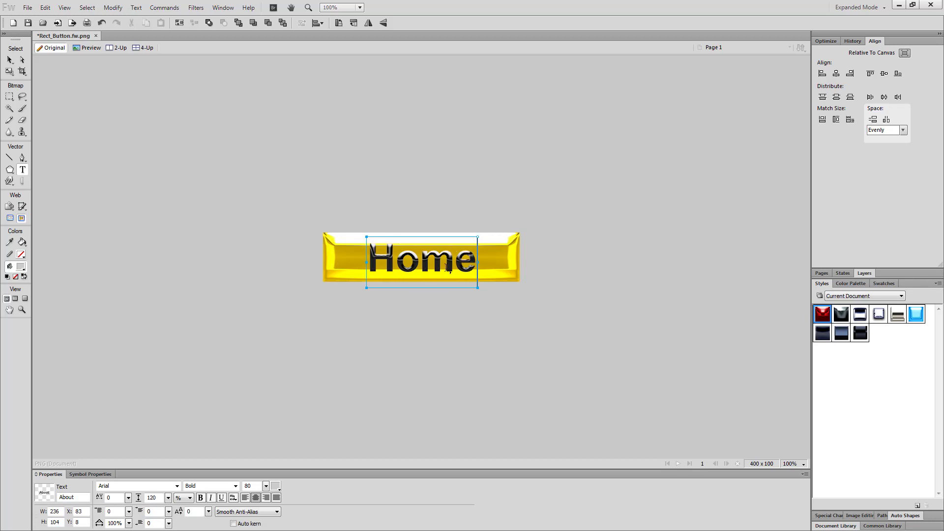
# - Select both the yellow rectangle and the Home text and copy them
pyautogui.click(9, 60)
pyautogui.moveTo(289, 201); pyautogui.dragTo(593, 335)
pyautogui.rightClick(454, 271)
pyautogui.click(481, 211)
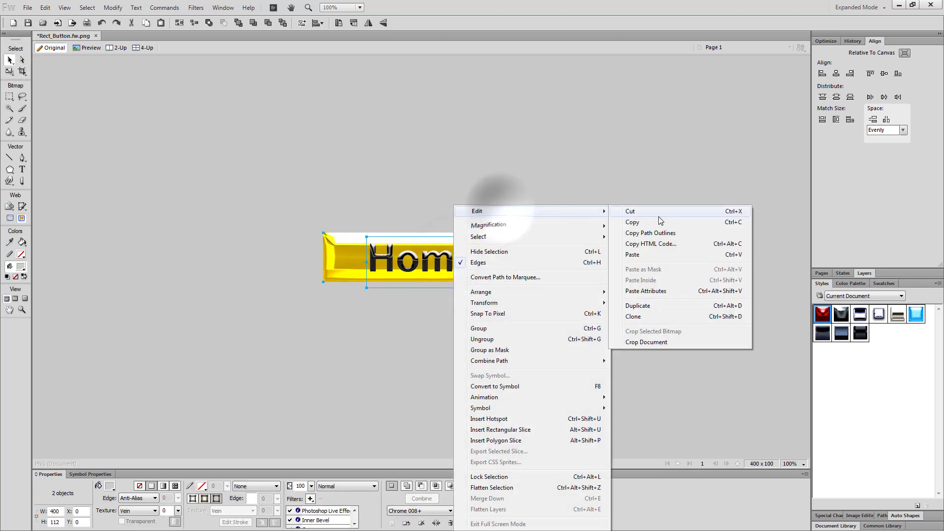
pyautogui.click(649, 224)
# - Switch to Animate, paste the brightened Home button into the Over frame and position it at X 0, Y 0
pyautogui.hotkey('alt', 'Tab')
pyautogui.rightClick(290, 263)
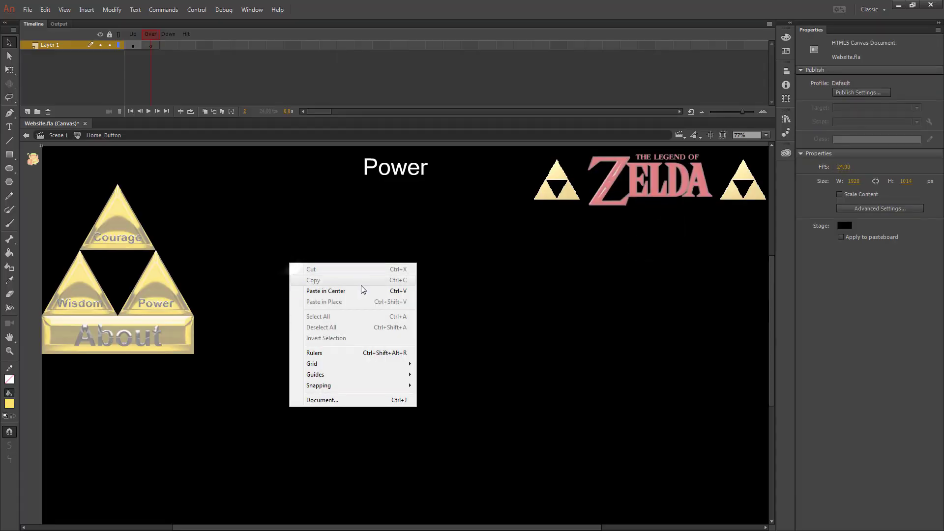
pyautogui.click(344, 291)
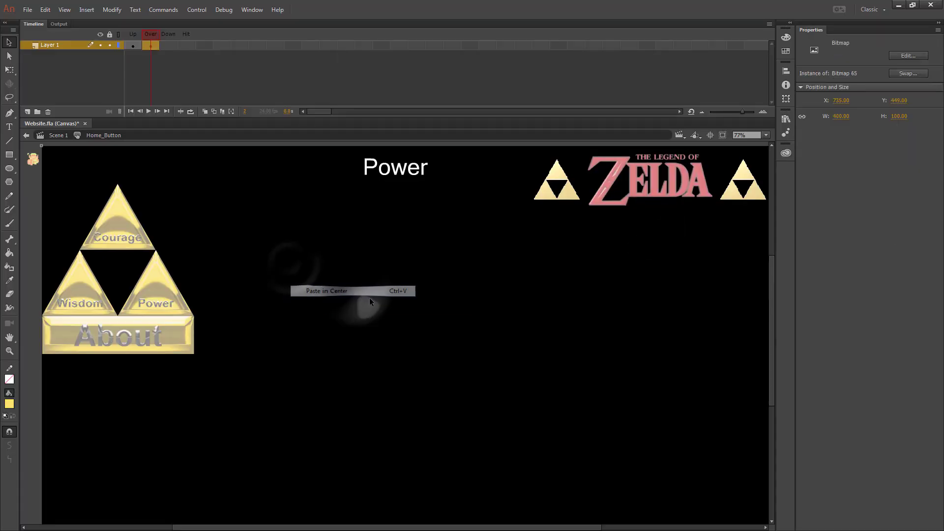
pyautogui.click(839, 100)
pyautogui.write('0')
pyautogui.press('Tab')
pyautogui.write('0')
pyautogui.press('Tab')
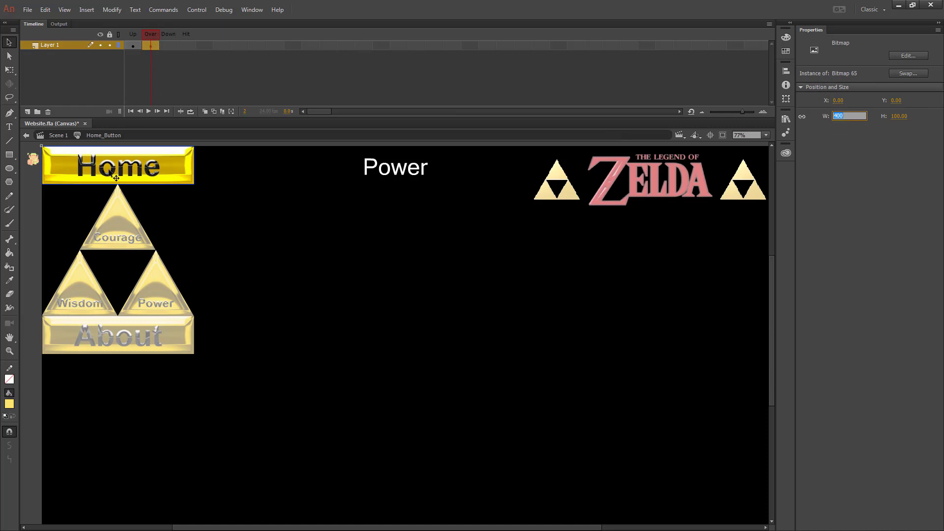
# - Switch to Fireworks and open the recent file Tri_Button.fw.png
pyautogui.hotkey('alt', 'Tab')
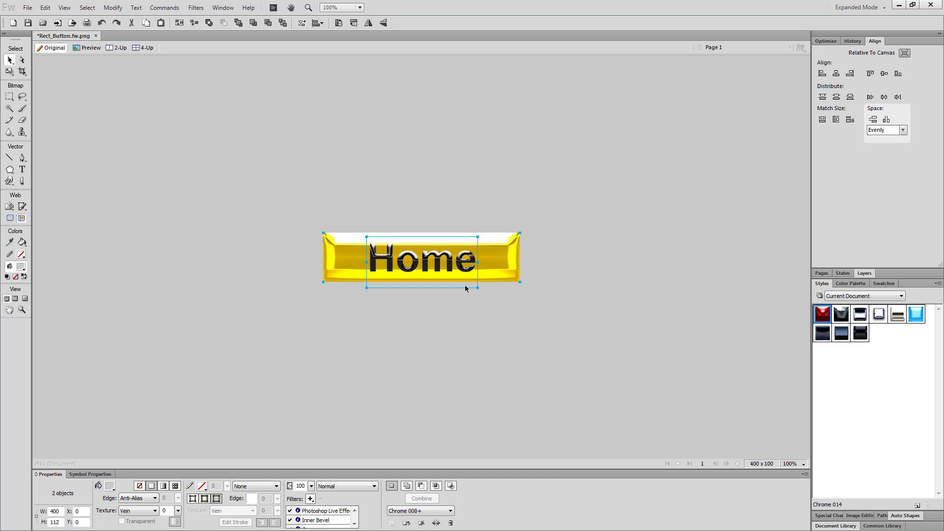
pyautogui.click(21, 8)
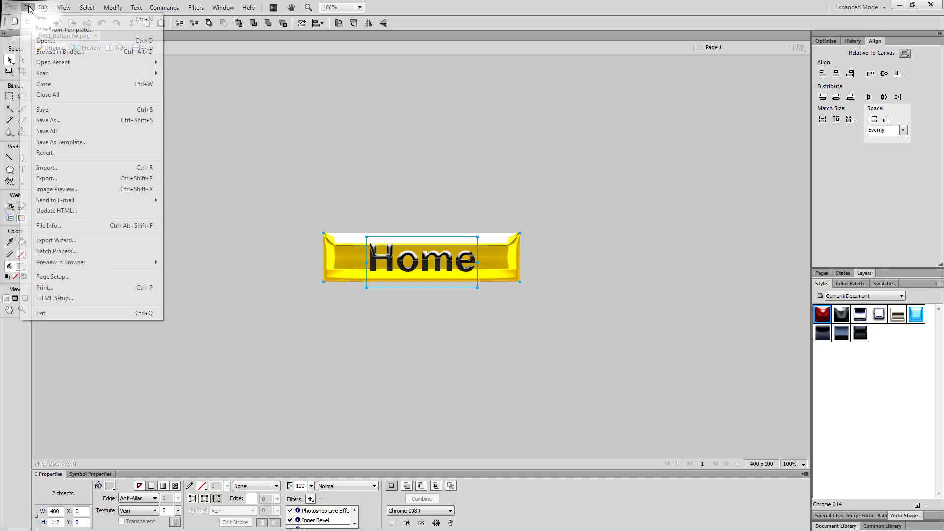
pyautogui.moveTo(65, 63)
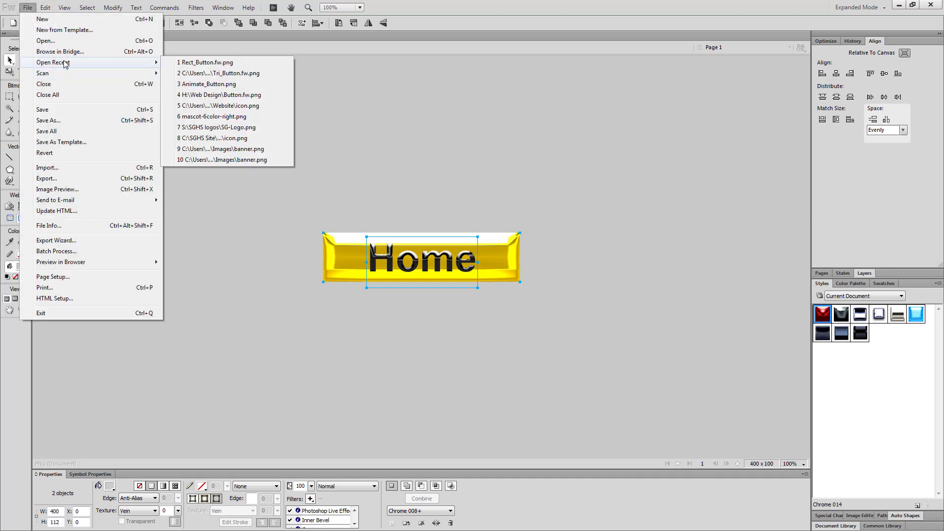
pyautogui.click(246, 73)
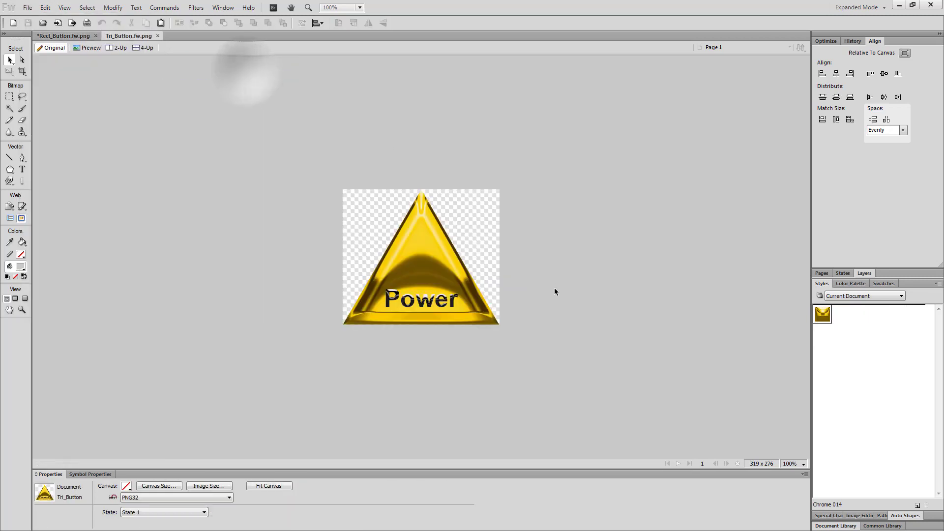
# - Check the Brightness/Contrast filter values of the rectangular button in Rect_Button.fw.png
pyautogui.click(55, 35)
pyautogui.click(354, 524)
pyautogui.click(355, 524)
pyautogui.click(355, 524)
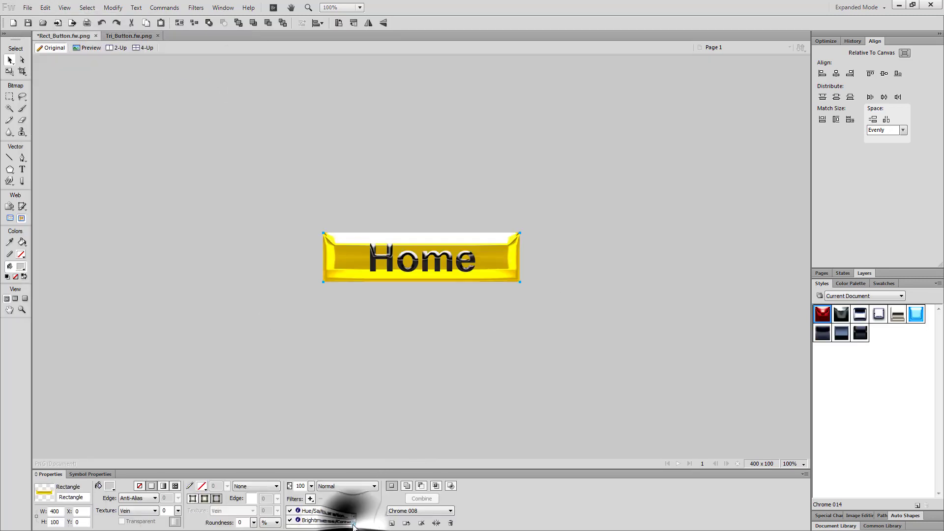
pyautogui.click(330, 523)
pyautogui.doubleClick(331, 523)
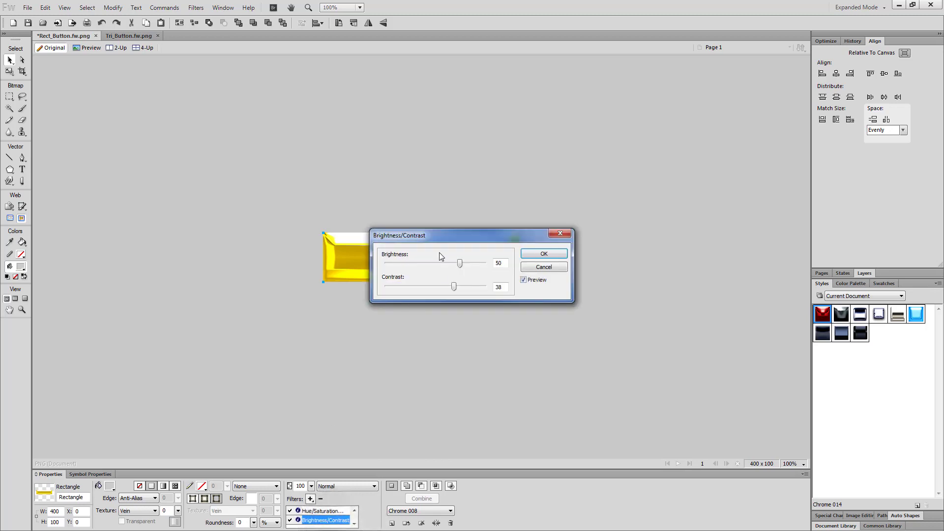
pyautogui.click(548, 267)
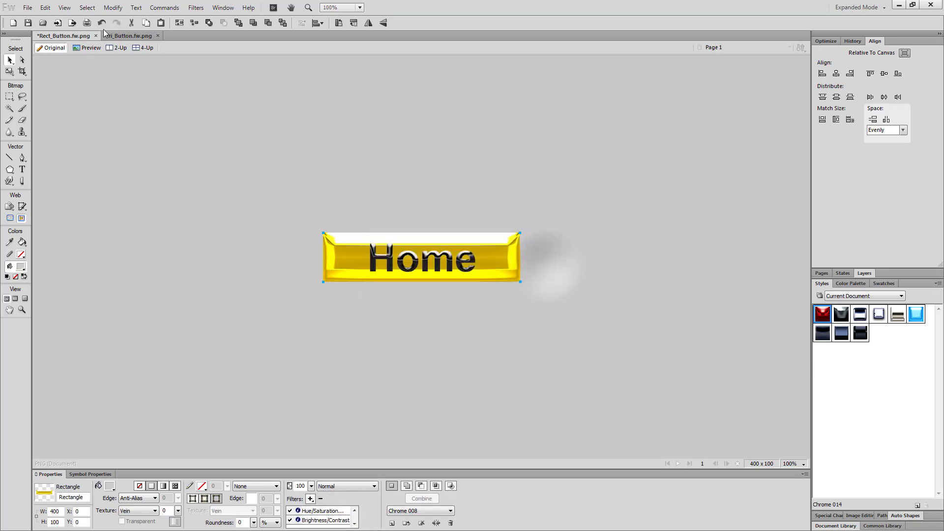
# - In Tri_Button.fw.png, edit the triangle's Brightness/Contrast filter to brightness 50 and contrast 38
pyautogui.click(129, 35)
pyautogui.click(458, 276)
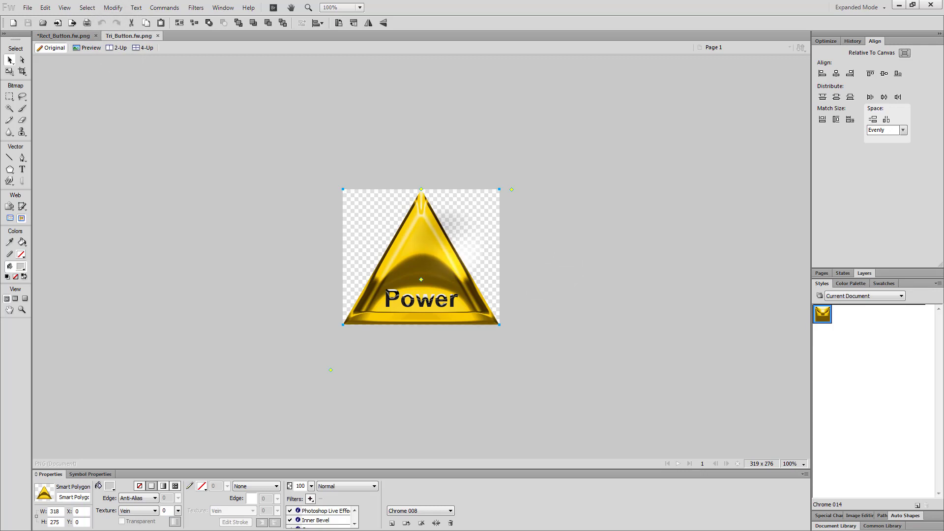
pyautogui.click(354, 524)
pyautogui.doubleClick(325, 520)
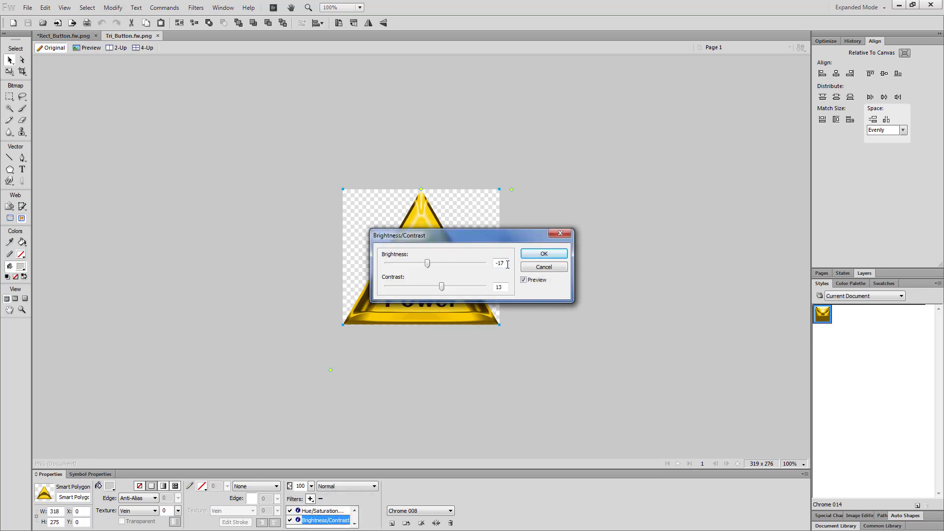
pyautogui.moveTo(507, 264); pyautogui.dragTo(441, 269)
pyautogui.write('50')
pyautogui.press('Tab')
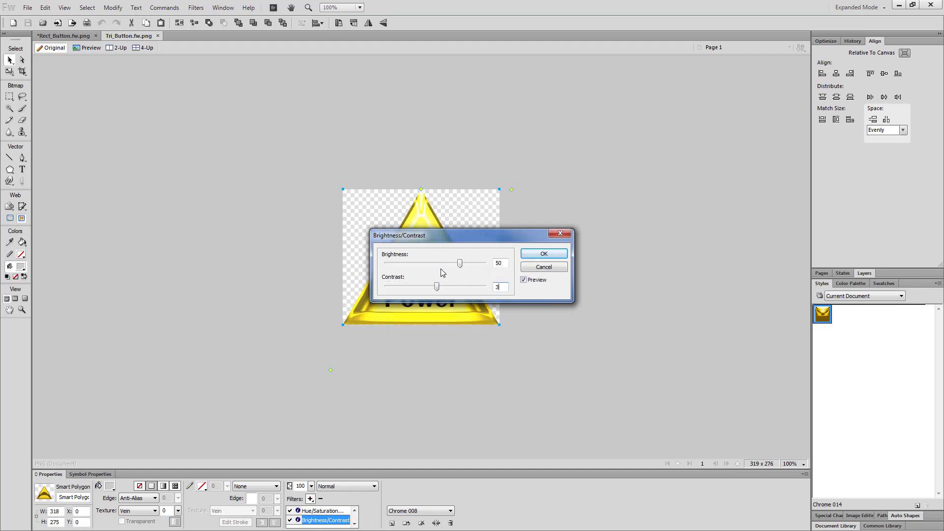
pyautogui.write('8')
pyautogui.moveTo(443, 235); pyautogui.dragTo(652, 223)
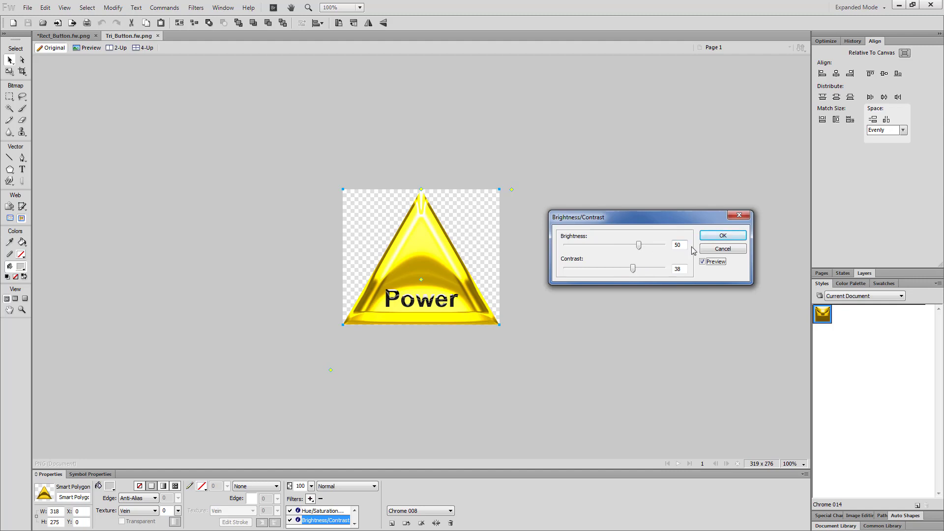
pyautogui.click(721, 236)
# - Select both the brightened triangle and the Power text and copy them
pyautogui.moveTo(264, 177); pyautogui.dragTo(556, 351)
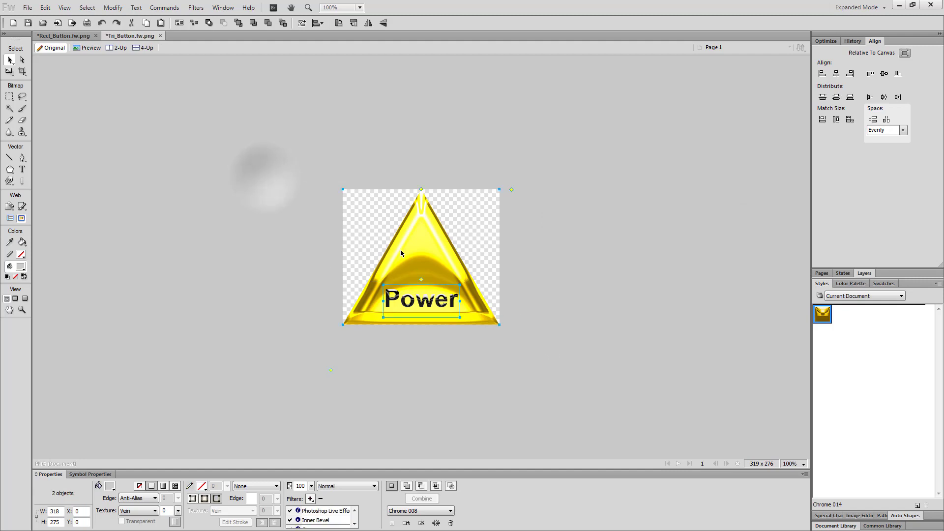
pyautogui.rightClick(410, 252)
pyautogui.moveTo(442, 211)
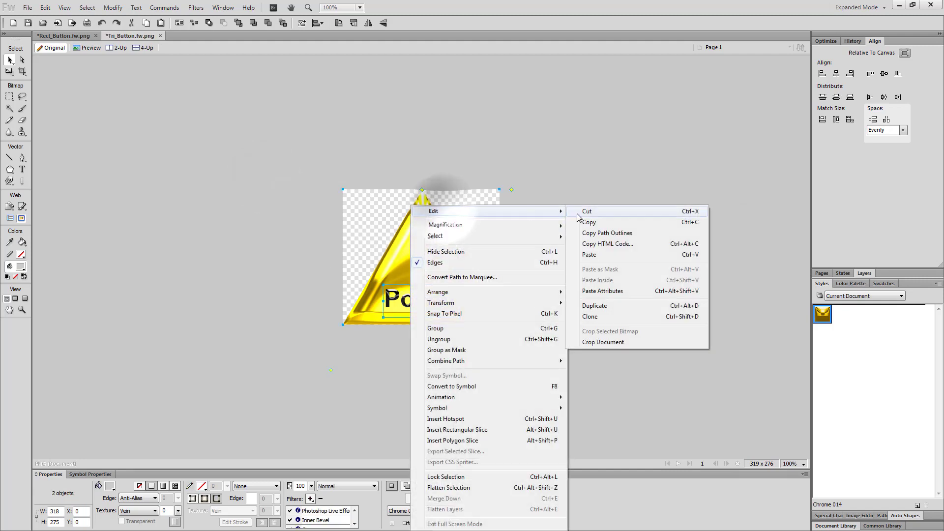
pyautogui.click(585, 221)
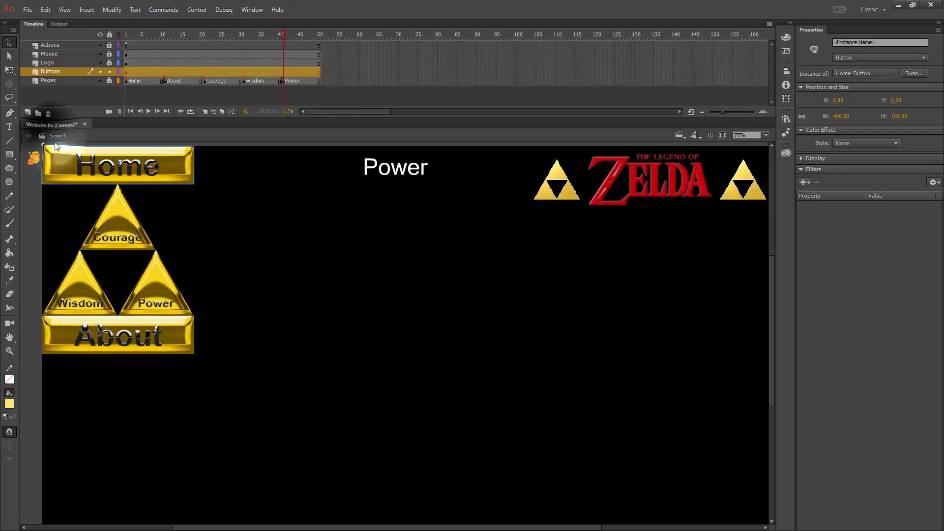
# - Switch to Animate, open the Power button symbol for editing and insert a blank keyframe in its Over frame
pyautogui.doubleClick(167, 292)
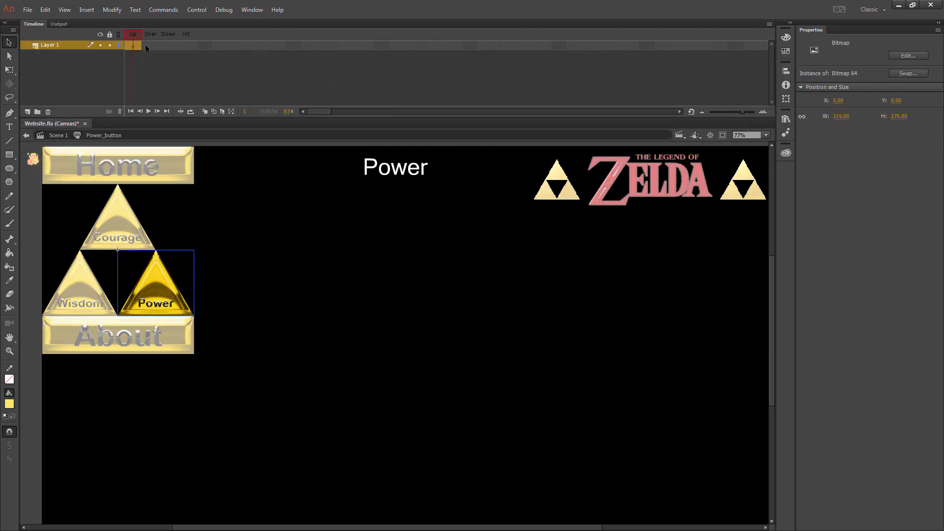
pyautogui.rightClick(147, 45)
pyautogui.click(216, 134)
# - Paste the brightened Power triangle into the Over frame and position it at X 0, Y 0
pyautogui.rightClick(273, 249)
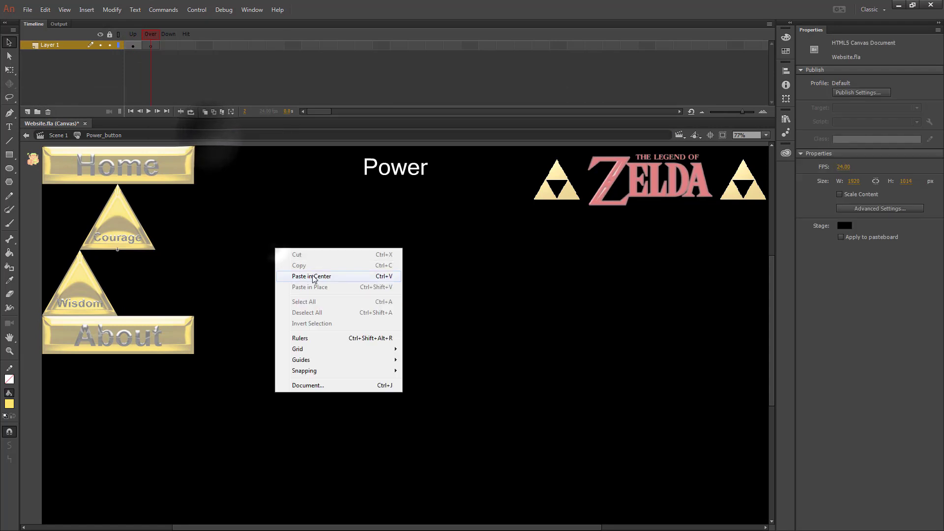
pyautogui.click(317, 276)
pyautogui.click(842, 101)
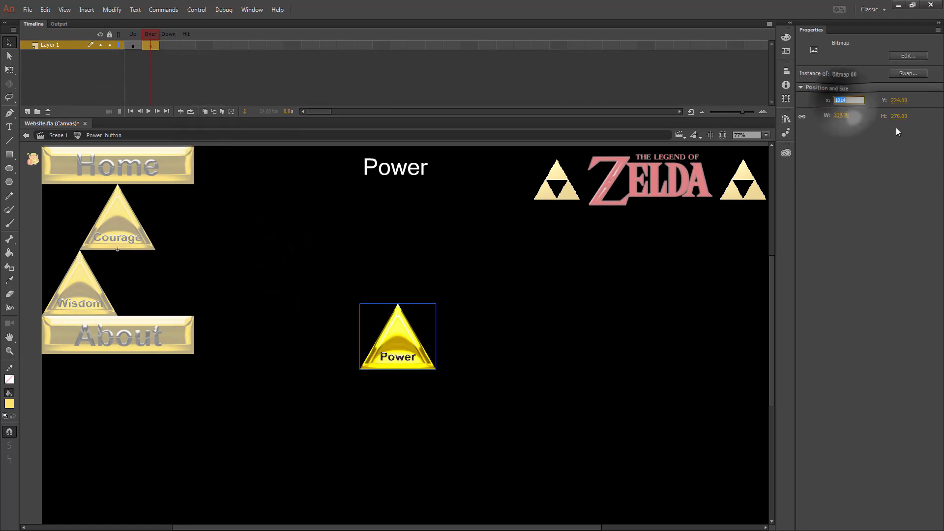
pyautogui.write('0')
pyautogui.press('Tab')
pyautogui.write('0')
pyautogui.press('Tab')
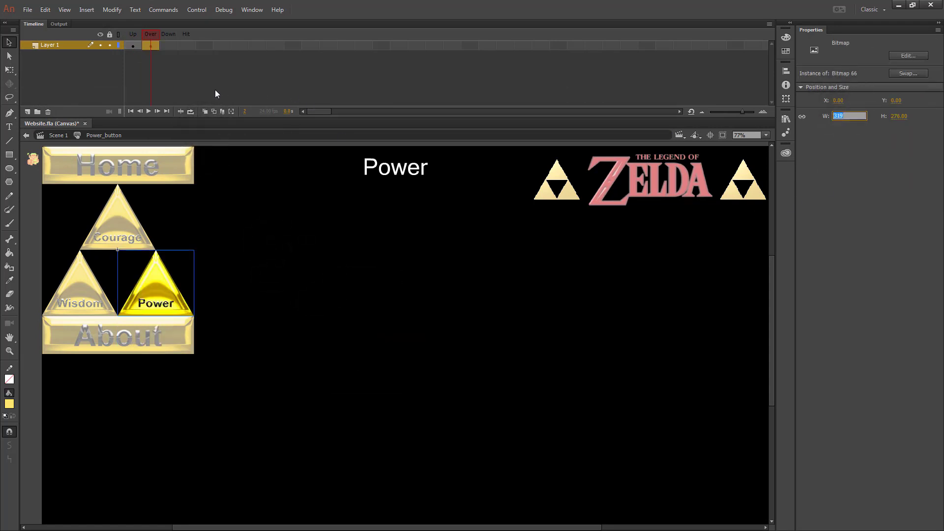
# - Return to Scene 1, open the Wisdom button symbol and insert a blank keyframe in its Over frame
pyautogui.click(55, 136)
pyautogui.doubleClick(78, 281)
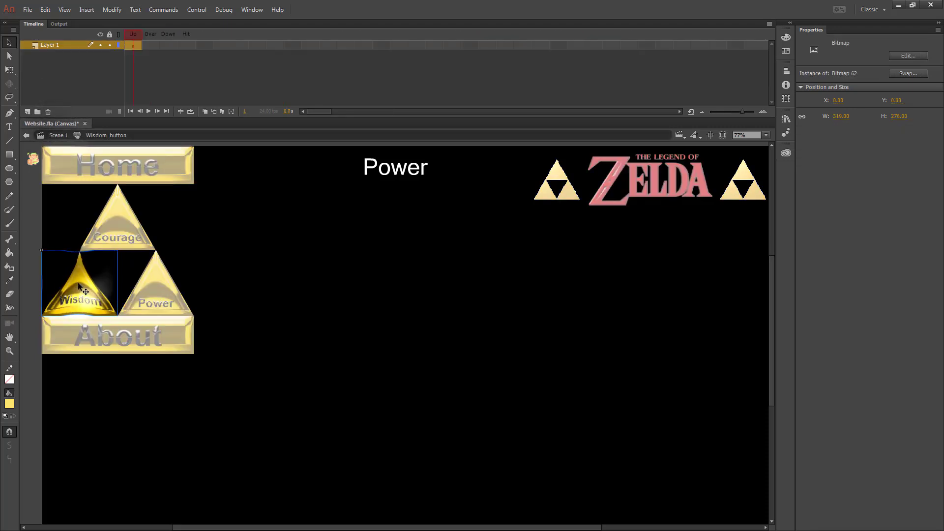
pyautogui.rightClick(156, 44)
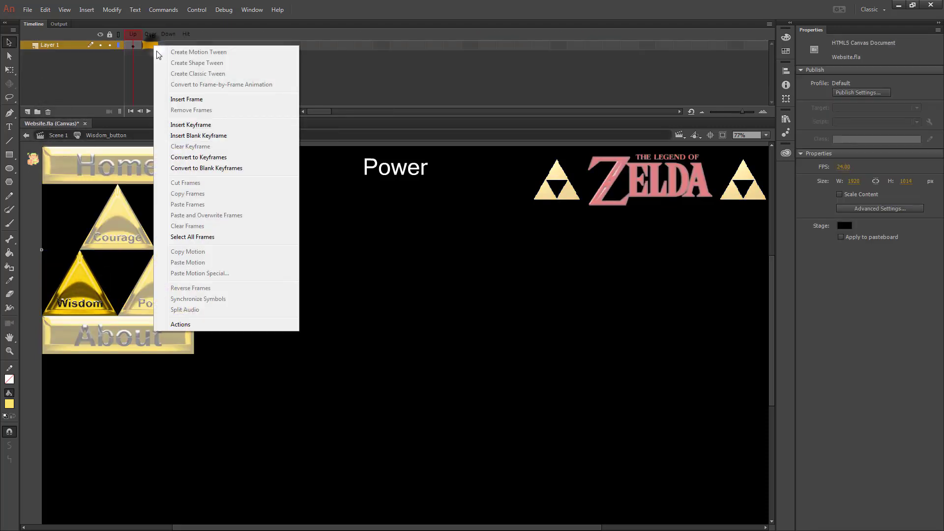
pyautogui.click(203, 136)
# - Switch to Fireworks and replace the Power text on the triangle with Wisdom
pyautogui.hotkey('alt', 'Tab')
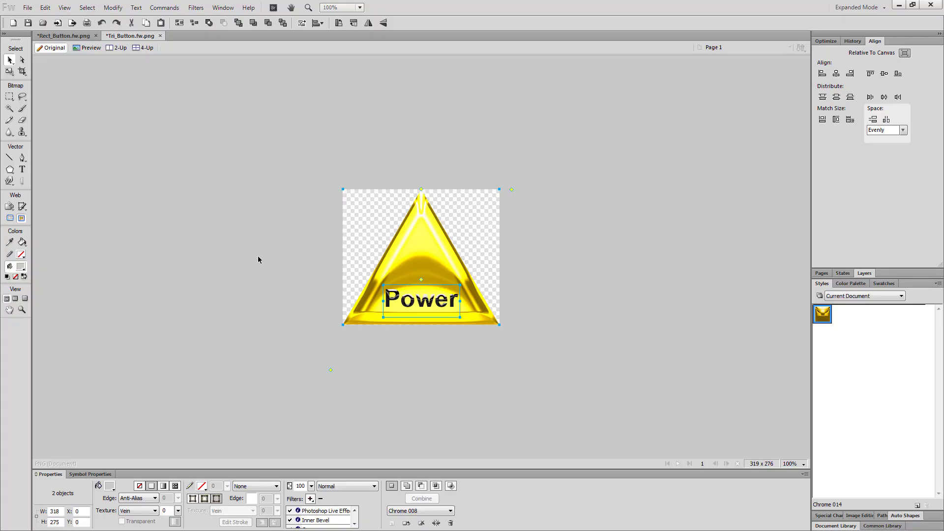
pyautogui.click(22, 169)
pyautogui.doubleClick(409, 309)
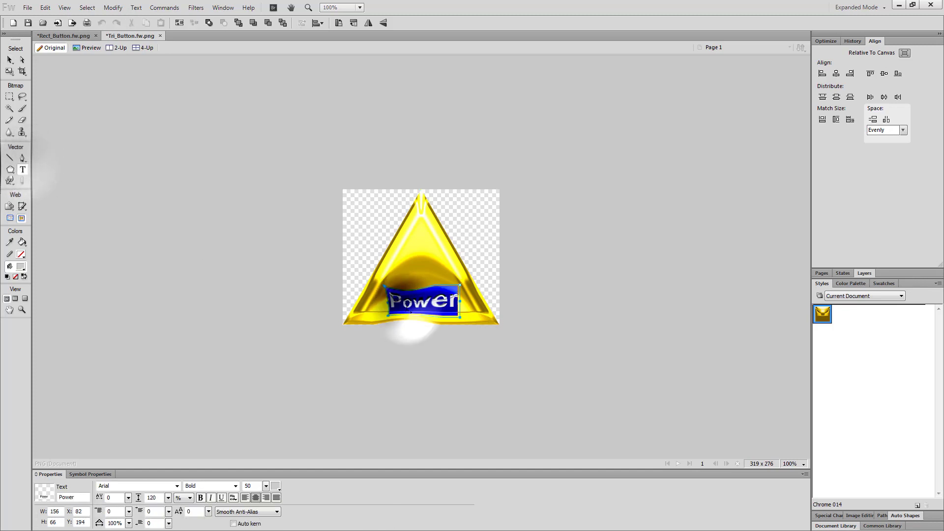
pyautogui.write('Wisdom')
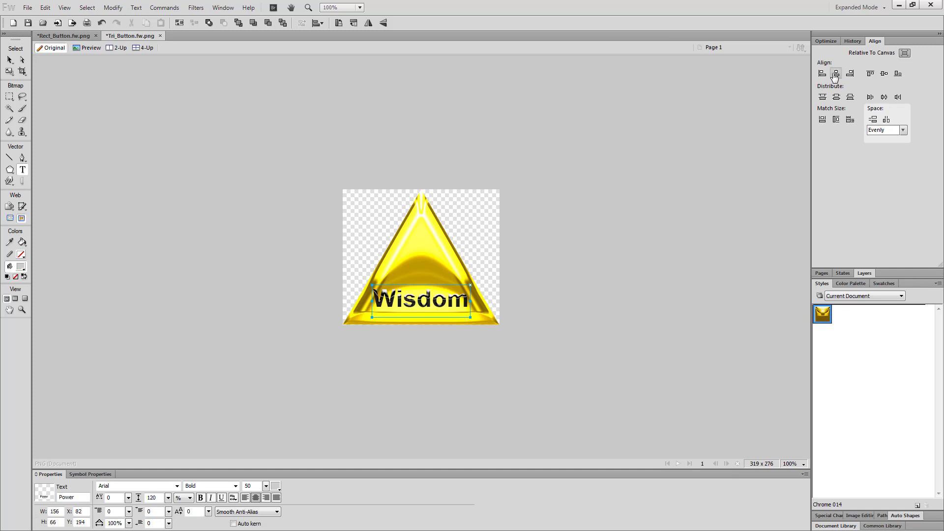
# - Center the Wisdom text horizontally on the canvas, and undo the attempted vertical centering
pyautogui.click(835, 75)
pyautogui.click(884, 74)
pyautogui.click(10, 60)
pyautogui.hotkey('ctrl', 'z')
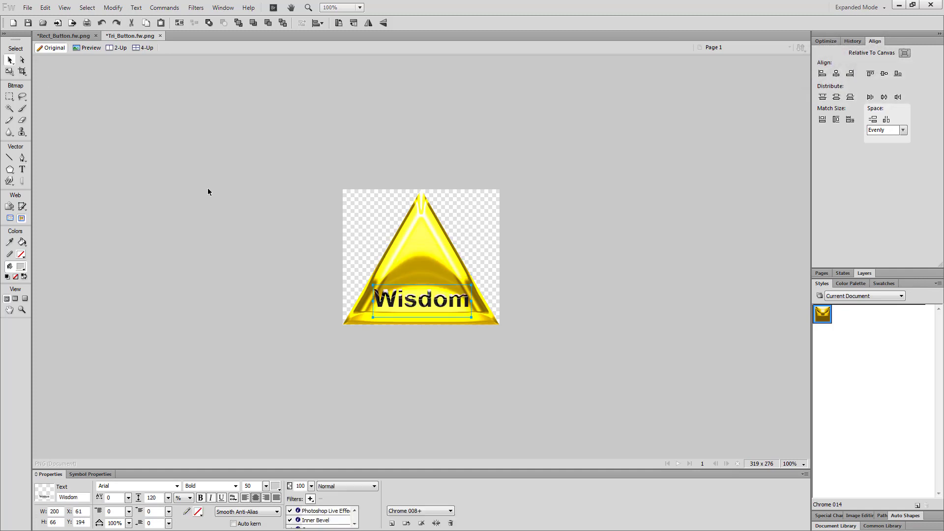
# - Select both the triangle and the Wisdom text and copy them
pyautogui.hotkey('ctrl', 'a')
pyautogui.rightClick(407, 260)
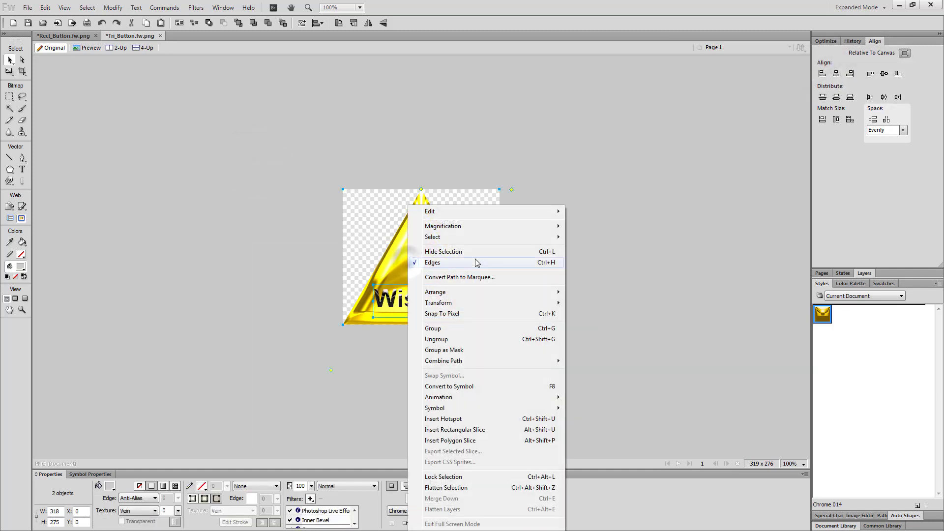
pyautogui.moveTo(458, 211)
pyautogui.click(604, 224)
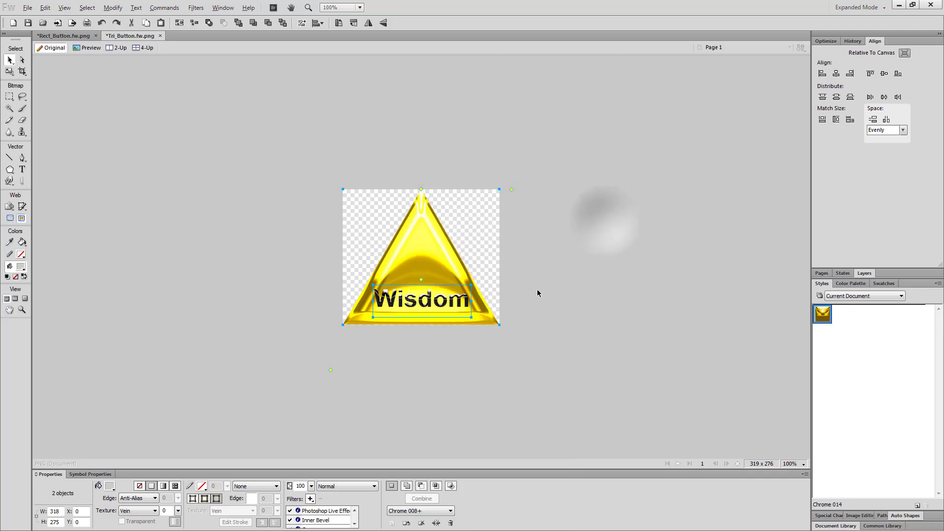
# - Switch to Animate, paste the brightened Wisdom triangle into the Over frame and position it at X 0, Y 0
pyautogui.hotkey('alt', 'Tab')
pyautogui.click(306, 276)
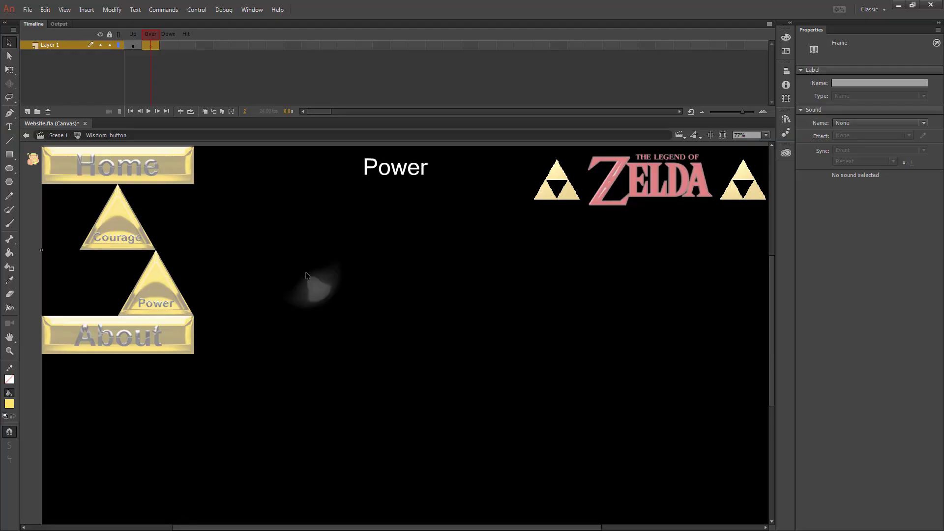
pyautogui.hotkey('ctrl', 'v')
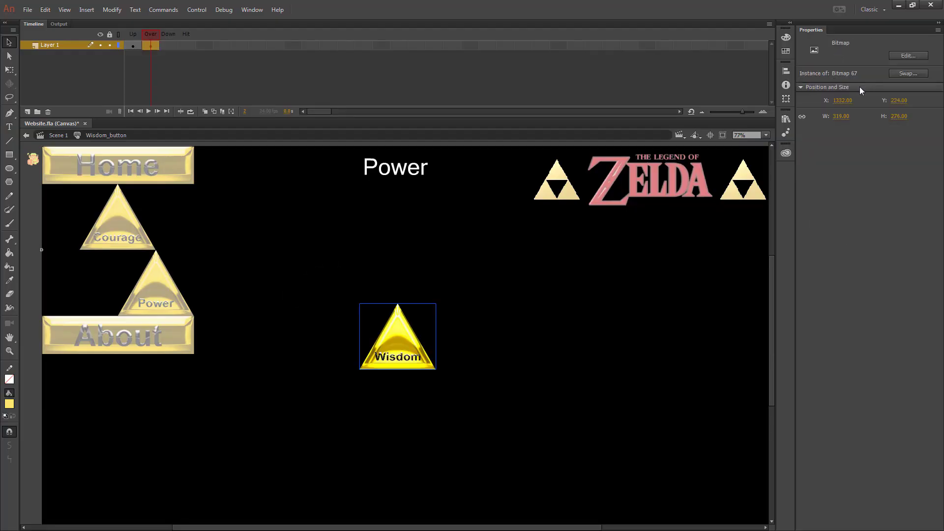
pyautogui.click(842, 100)
pyautogui.write('0')
pyautogui.press('Tab')
pyautogui.write('0')
pyautogui.press('Tab')
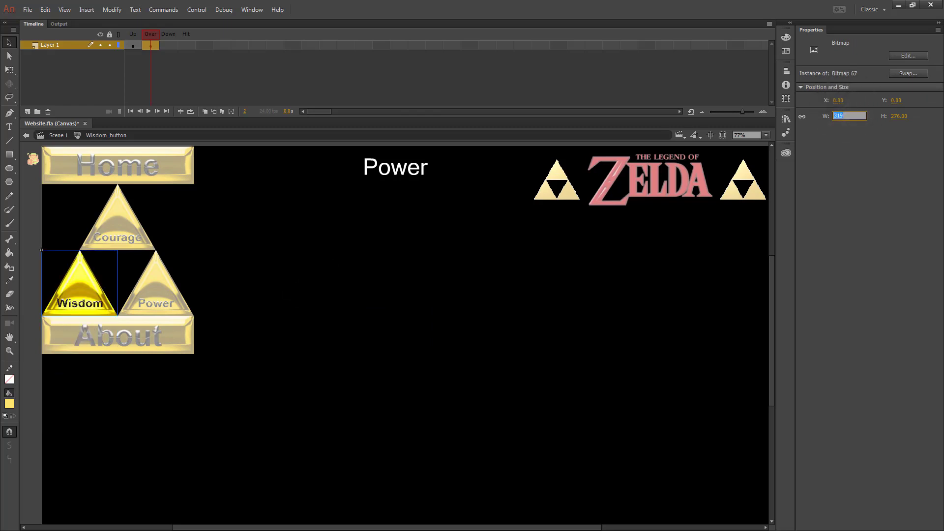
# - Return to Scene 1, open the Courage button symbol and insert a blank keyframe in its Over frame
pyautogui.click(58, 135)
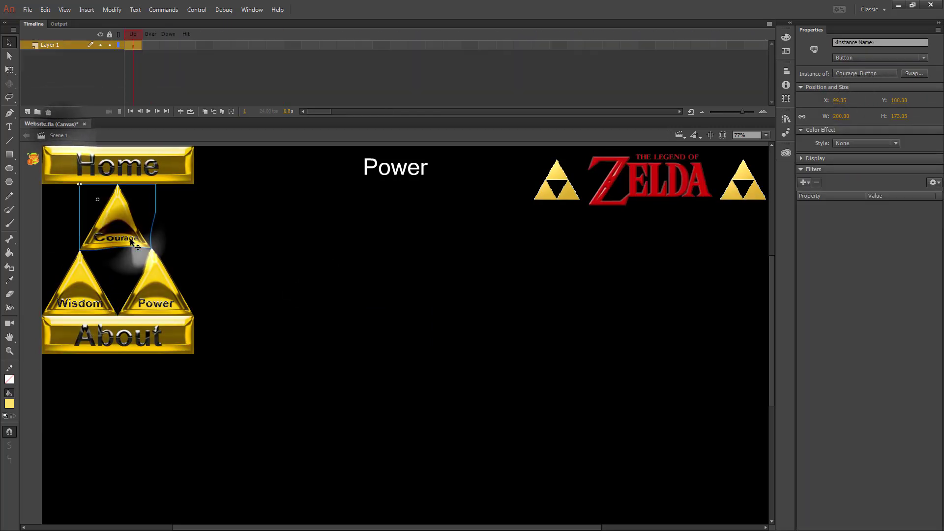
pyautogui.doubleClick(117, 219)
pyautogui.rightClick(149, 47)
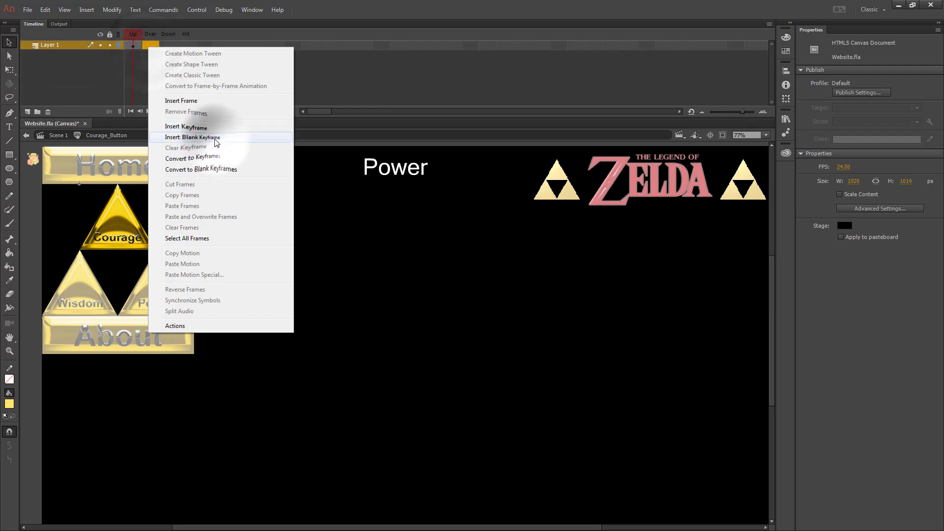
pyautogui.click(214, 137)
# - Switch to Fireworks and replace the Wisdom text on the triangle with Courage
pyautogui.hotkey('alt', 'Tab')
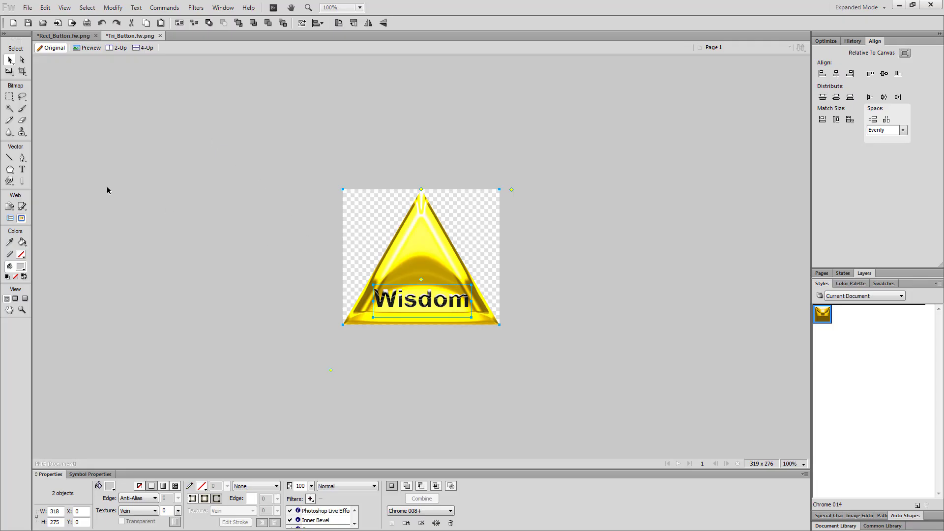
pyautogui.click(21, 170)
pyautogui.doubleClick(412, 295)
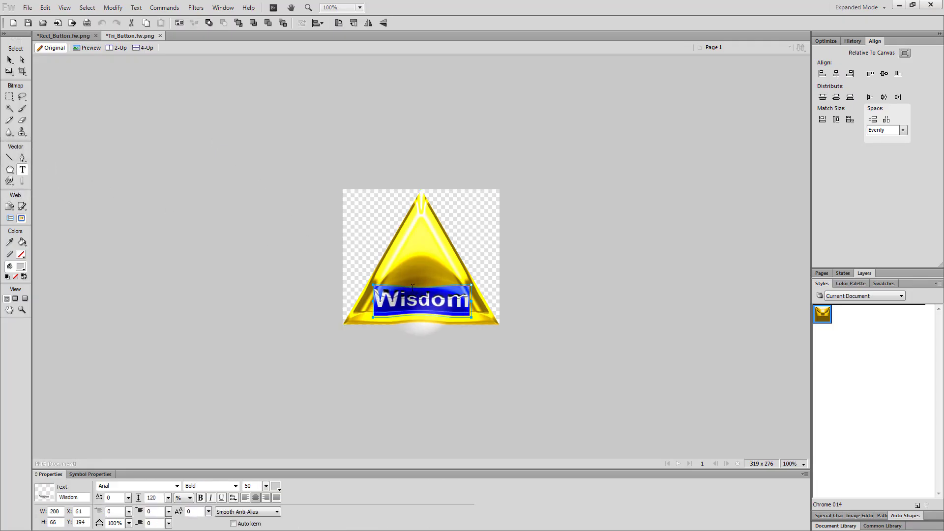
pyautogui.write('Courage')
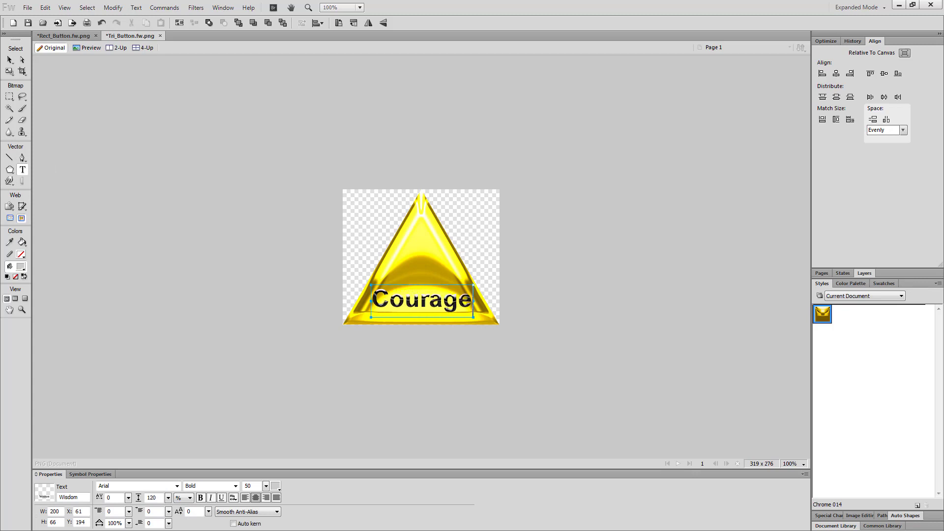
# - Select both the triangle and the Courage text and copy them
pyautogui.click(9, 60)
pyautogui.hotkey('ctrl', 'a')
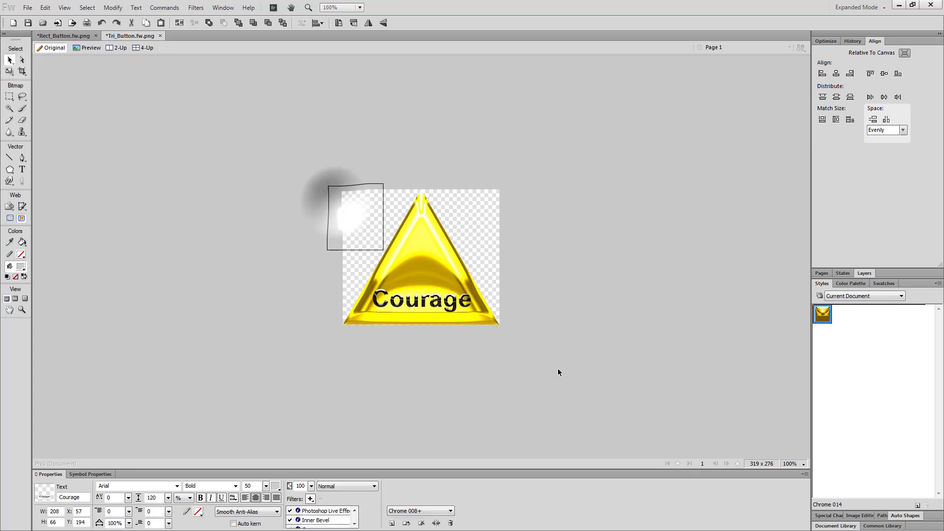
pyautogui.rightClick(417, 255)
pyautogui.moveTo(556, 211)
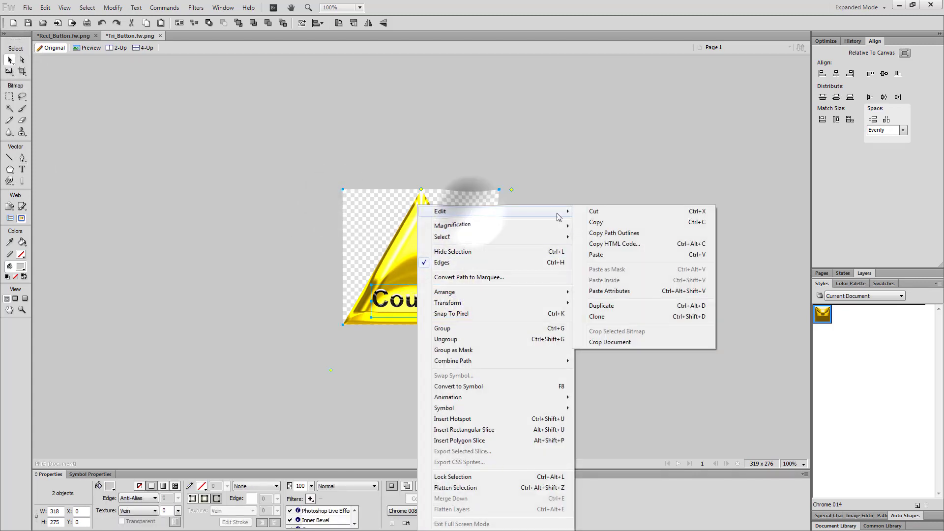
pyautogui.click(603, 223)
# - Switch to Animate, paste the brightened Courage triangle into the Over frame at X 0, Y 0, and test the movie from Scene 1
pyautogui.hotkey('alt', 'Tab')
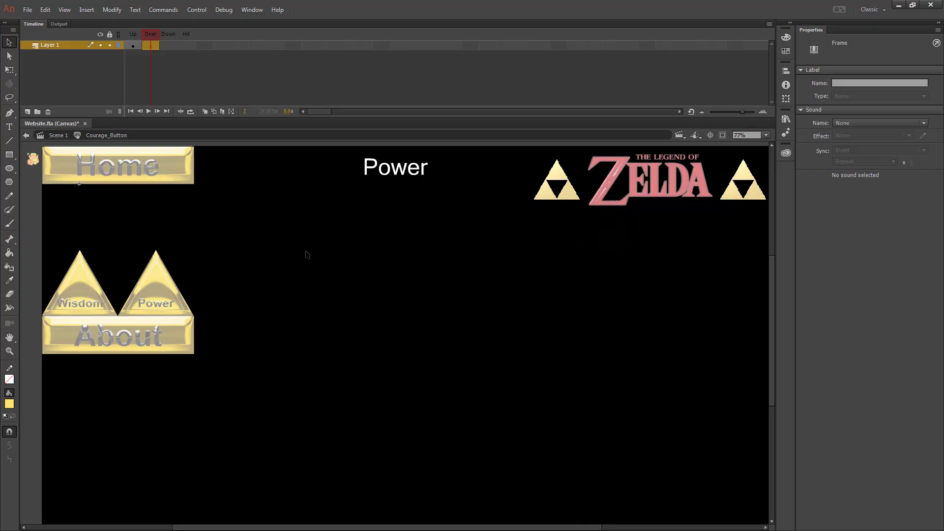
pyautogui.hotkey('ctrl', 'v')
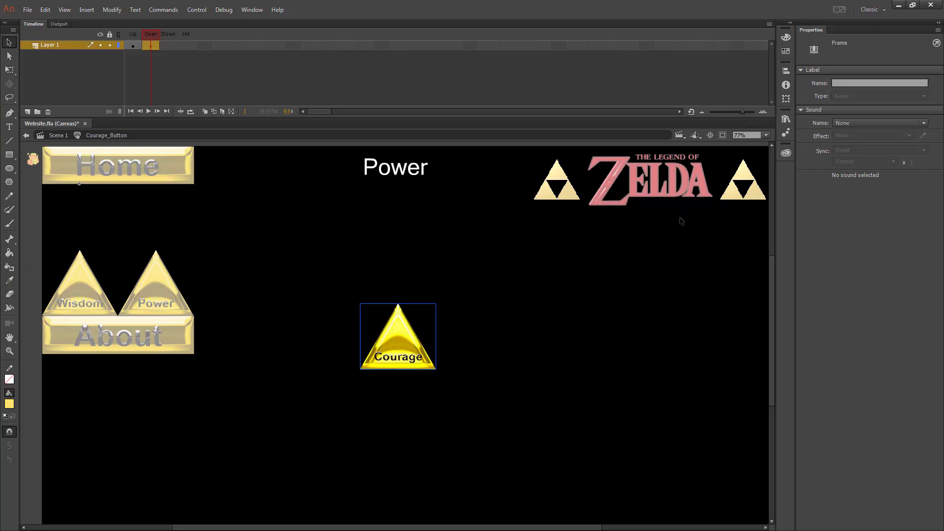
pyautogui.click(390, 339)
pyautogui.click(842, 100)
pyautogui.write('0')
pyautogui.press('Tab')
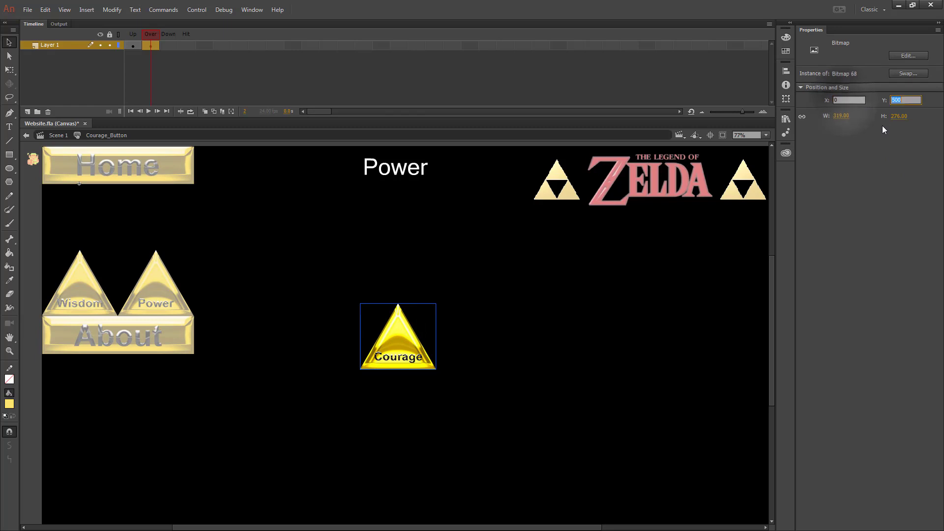
pyautogui.write('0')
pyautogui.press('Tab')
pyautogui.click(58, 135)
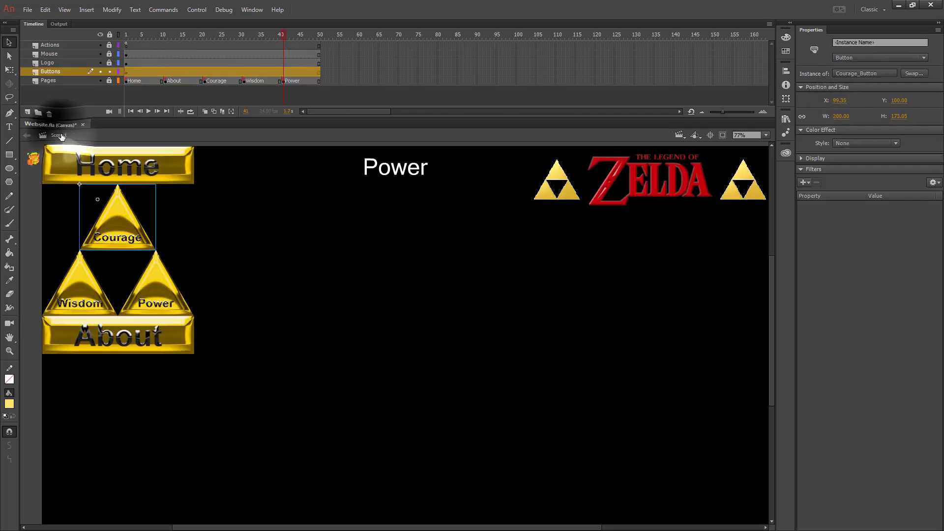
pyautogui.hotkey('ctrl', 'Return')
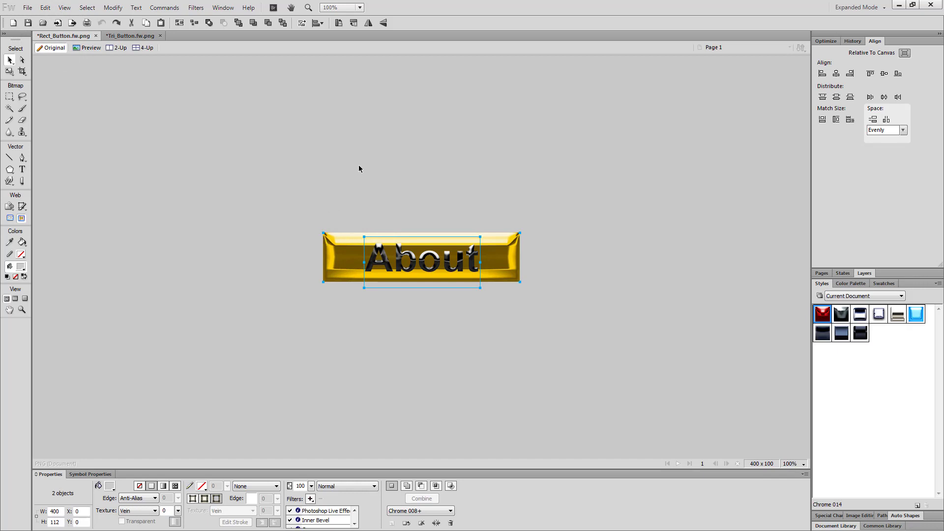
# - Switch to Fireworks and darken the About button's rectangle by setting its Brightness/Contrast filter to brightness -35
pyautogui.click(354, 198)
pyautogui.click(346, 263)
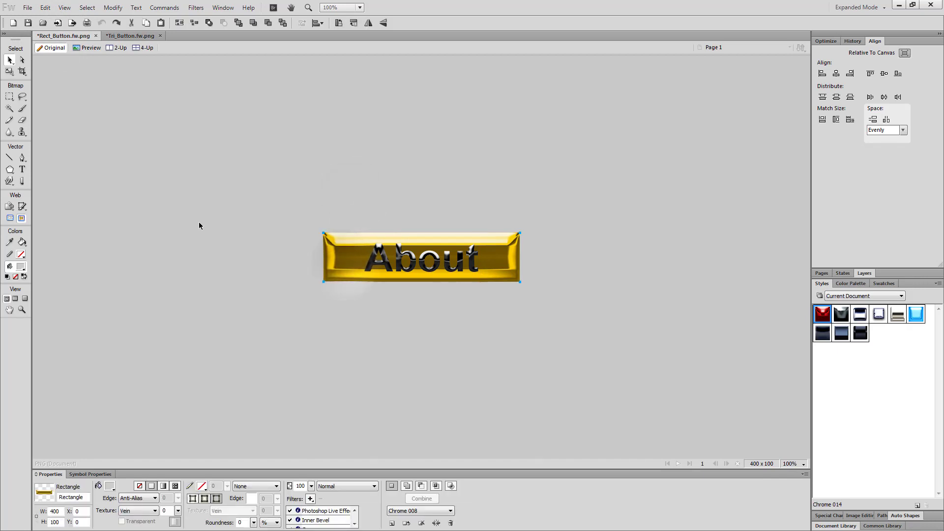
pyautogui.click(45, 7)
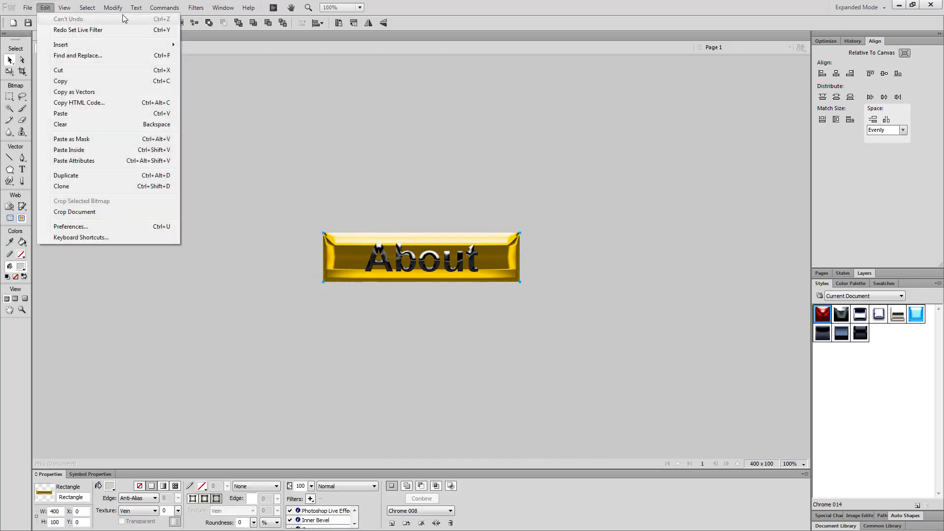
pyautogui.click(367, 307)
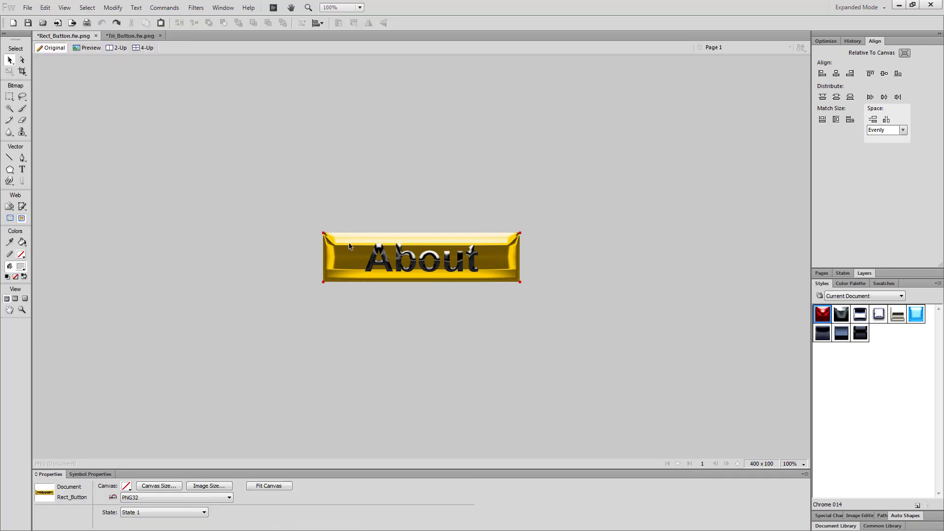
pyautogui.click(339, 255)
pyautogui.doubleClick(325, 520)
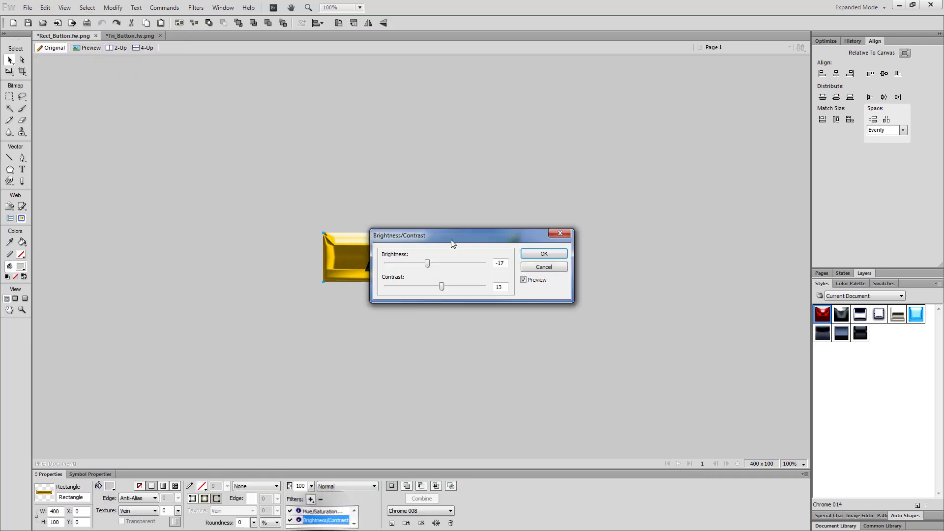
pyautogui.moveTo(418, 278); pyautogui.dragTo(386, 354)
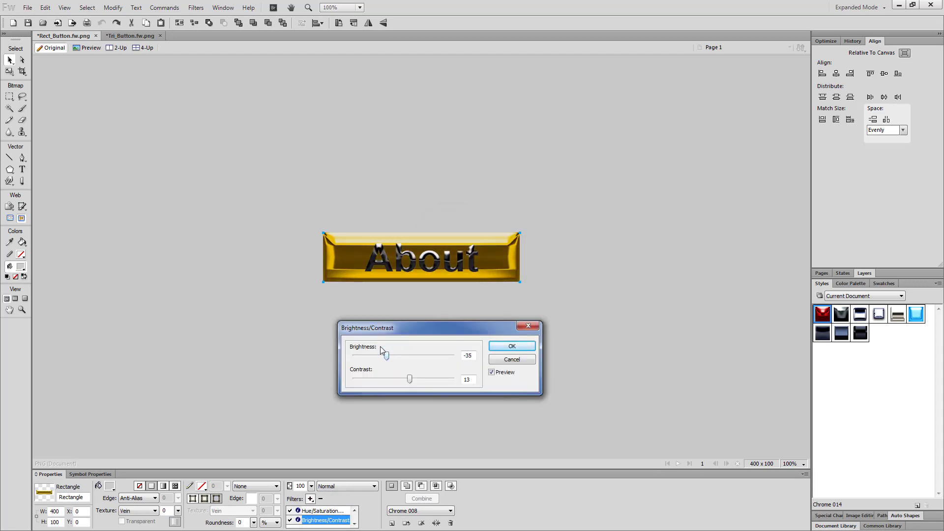
pyautogui.click(511, 347)
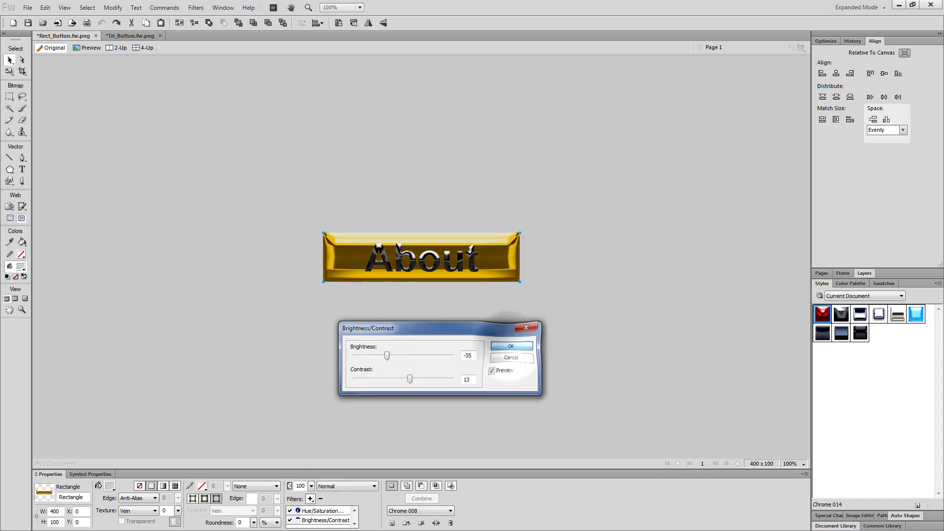
# - Change the rectangle's Inner Bevel filter preset to Inset
pyautogui.doubleClick(326, 513)
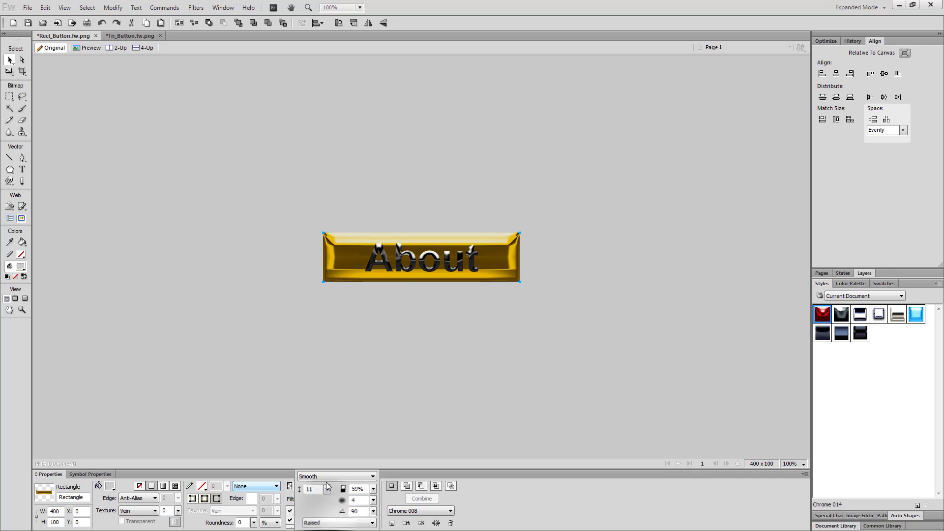
pyautogui.click(321, 523)
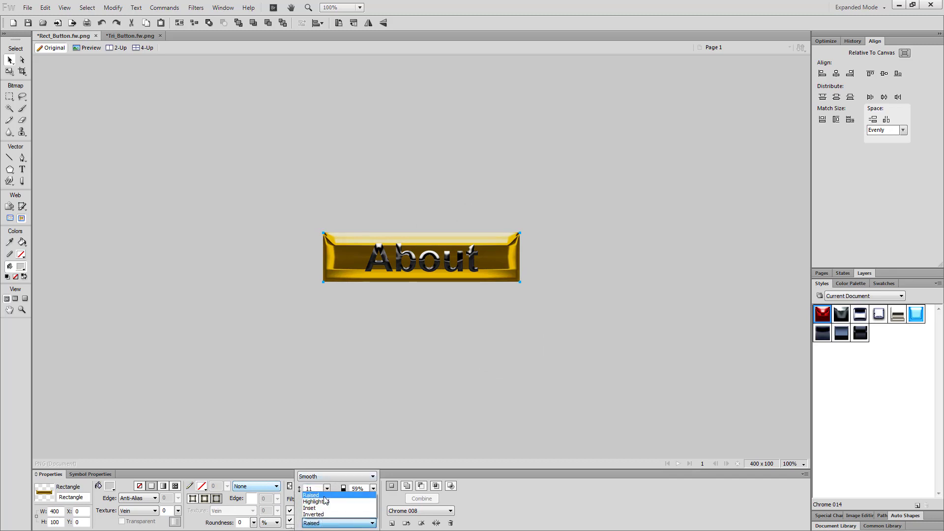
pyautogui.click(325, 507)
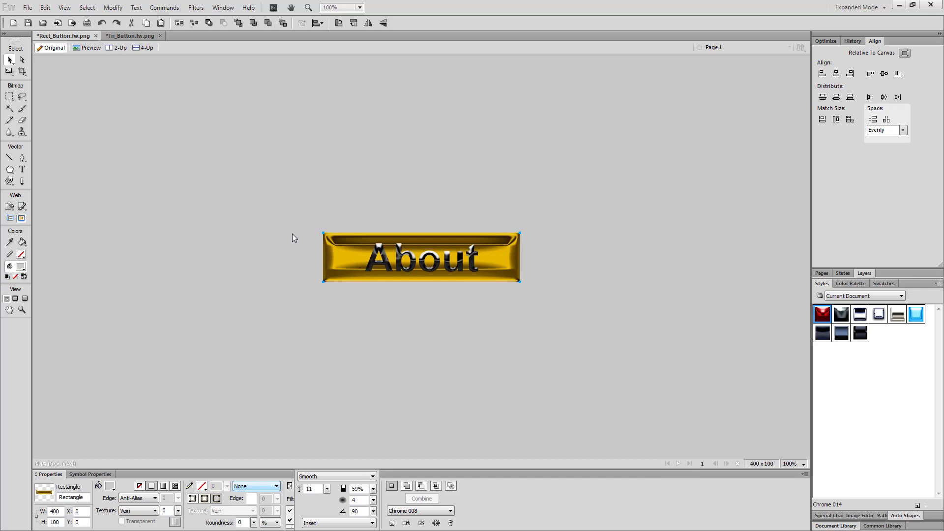
pyautogui.click(238, 179)
# - Select both the darkened rectangle and the About text and copy them
pyautogui.moveTo(275, 195); pyautogui.dragTo(636, 345)
pyautogui.rightClick(433, 259)
pyautogui.click(471, 212)
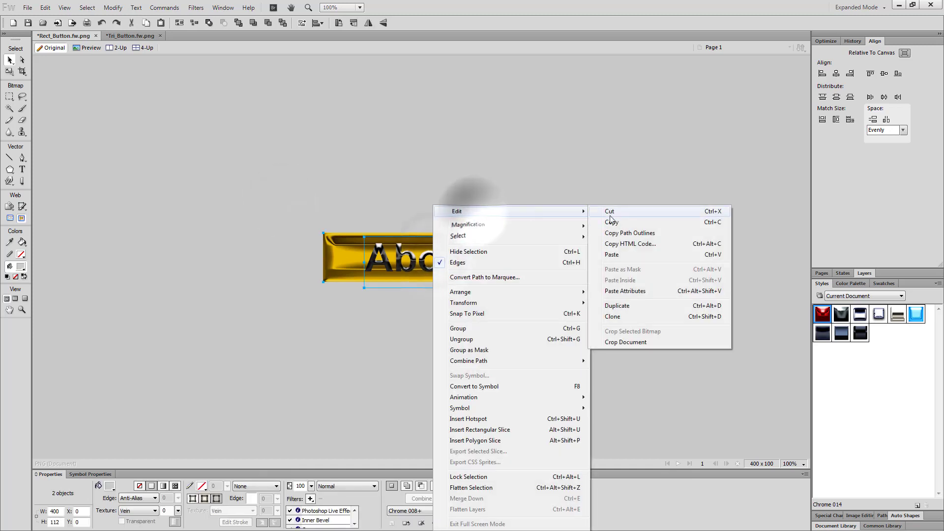
pyautogui.click(616, 223)
# - Switch to Animate, open the About button symbol and insert a blank keyframe in its Down frame
pyautogui.hotkey('alt', 'Tab')
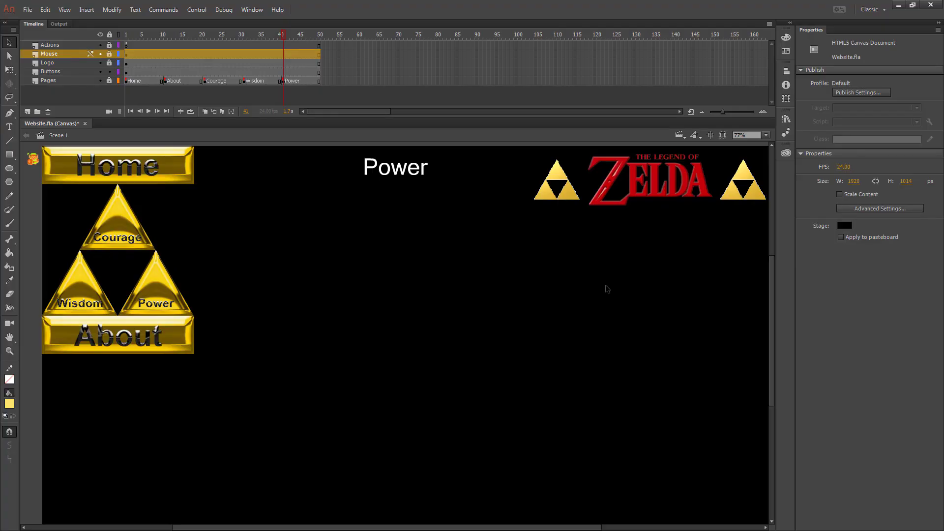
pyautogui.doubleClick(147, 350)
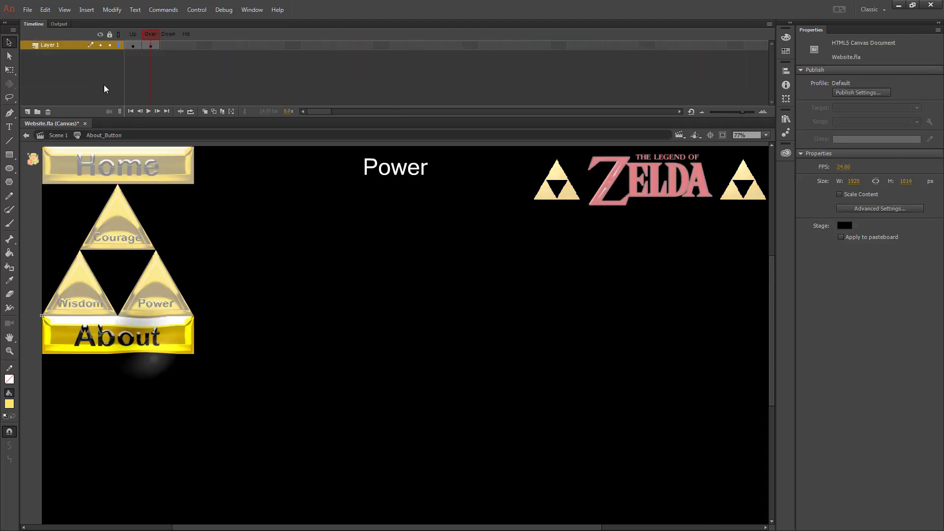
pyautogui.rightClick(172, 46)
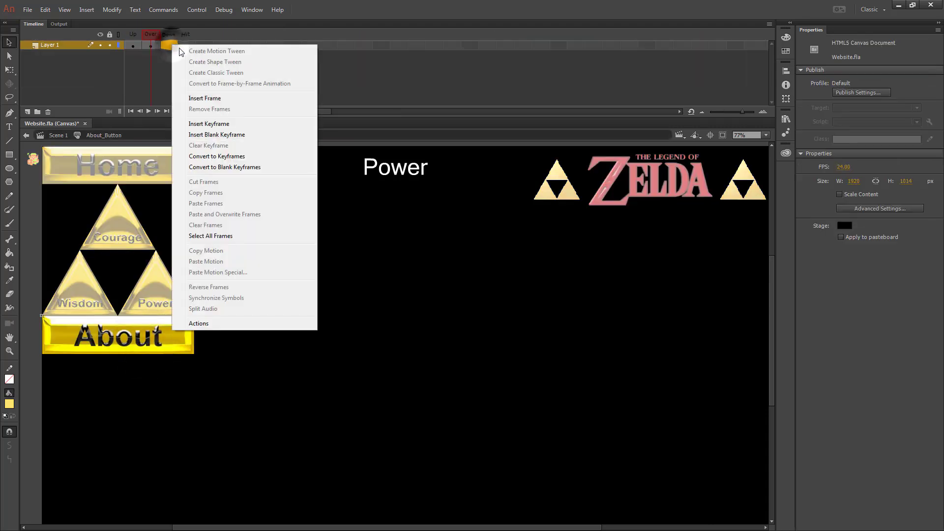
pyautogui.click(226, 137)
# - Paste the inset About button into the Down frame and position it at X 0, Y 0
pyautogui.hotkey('ctrl', 'v')
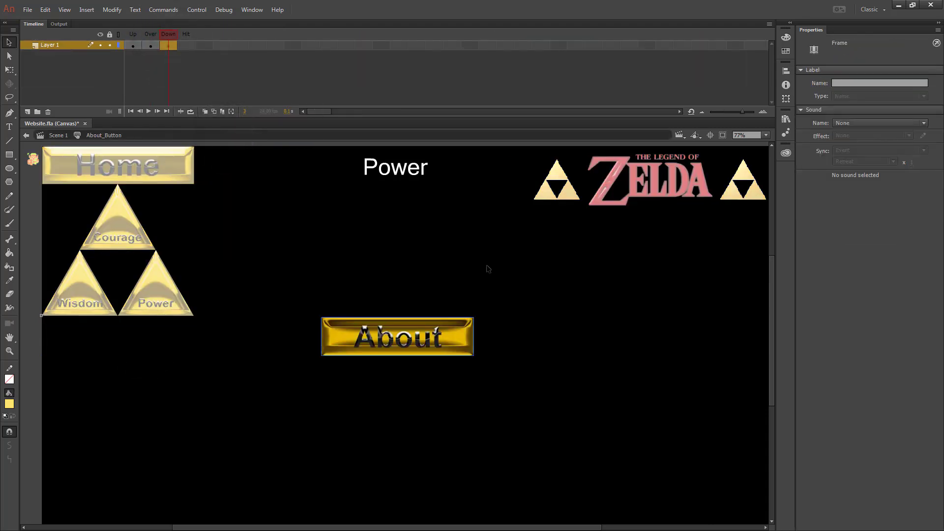
pyautogui.click(401, 336)
pyautogui.click(840, 100)
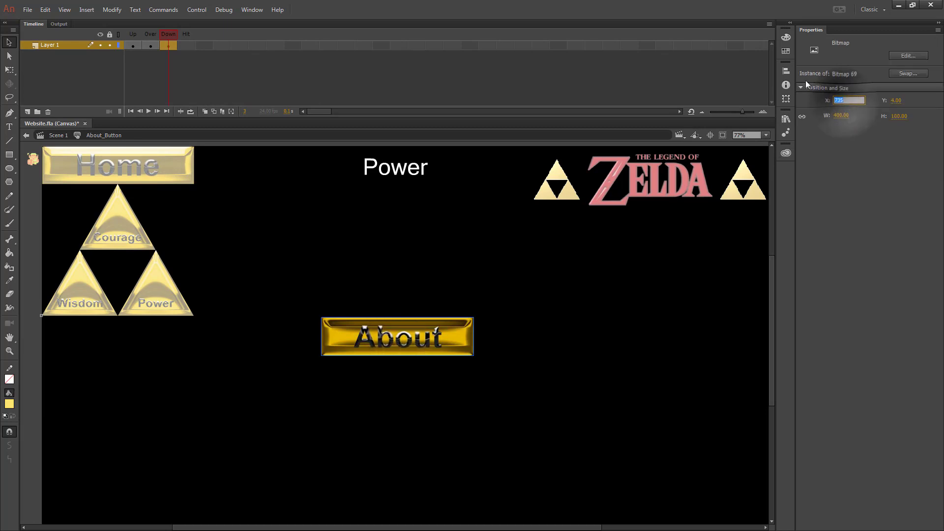
pyautogui.write('0')
pyautogui.press('Tab')
pyautogui.write('0')
pyautogui.press('Tab')
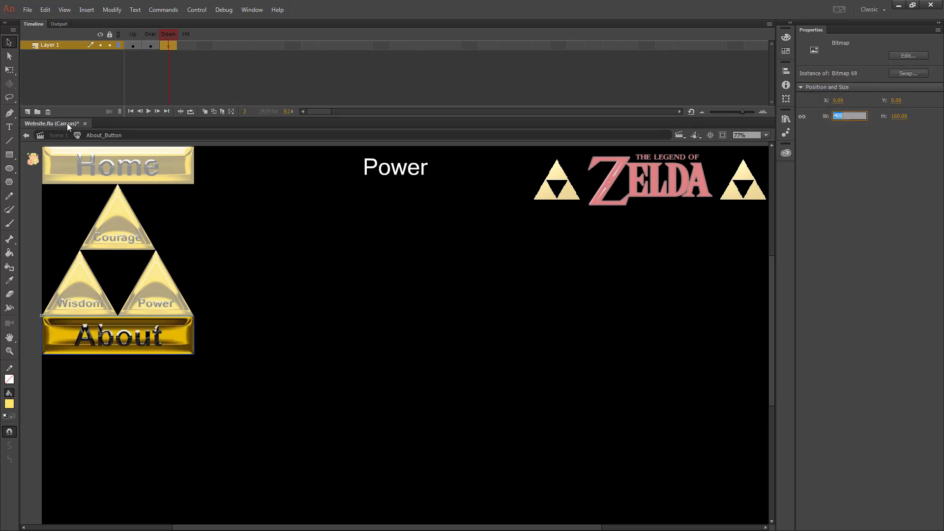
# - Return to Scene 1, open the Home button symbol and insert a blank keyframe in its Down frame
pyautogui.click(58, 135)
pyautogui.doubleClick(118, 165)
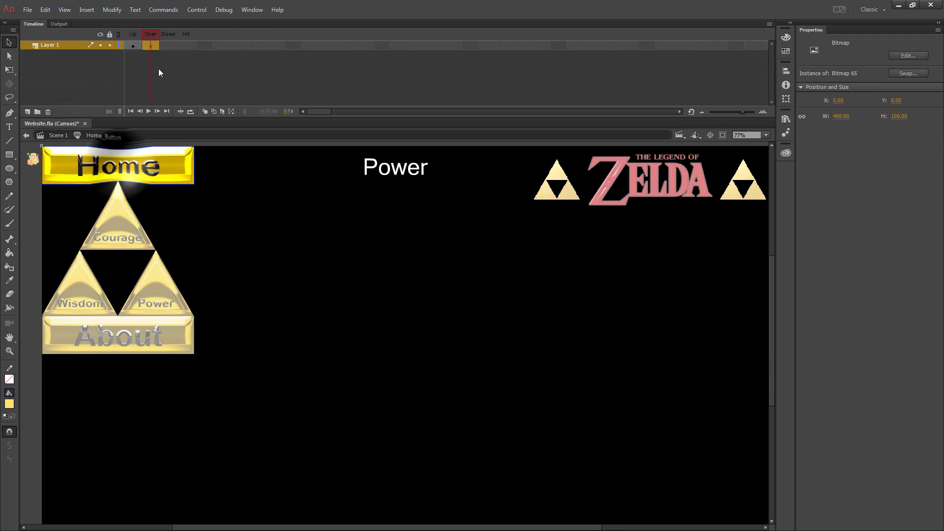
pyautogui.click(150, 45)
pyautogui.rightClick(172, 47)
pyautogui.click(216, 132)
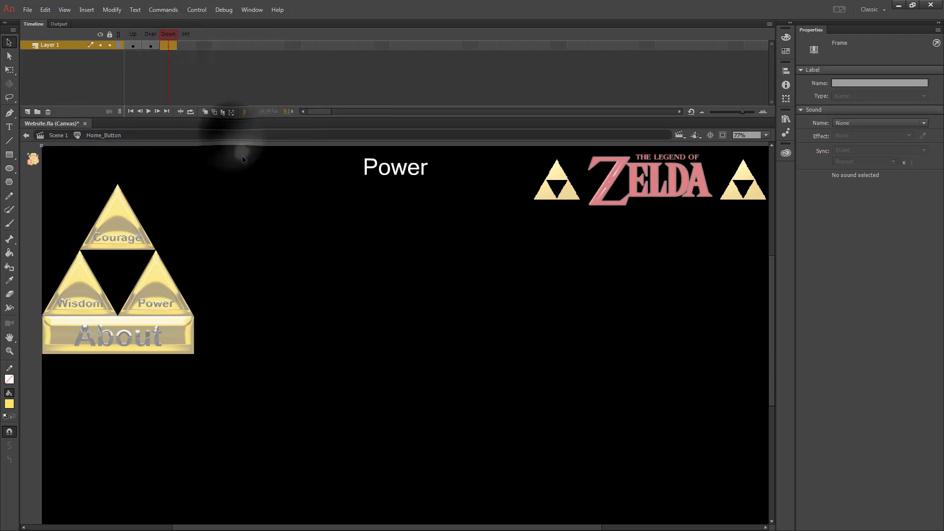
# - Switch to Fireworks, replace the About text on the rectangle with Home and center it on the canvas horizontally and vertically
pyautogui.hotkey('alt', 'Tab')
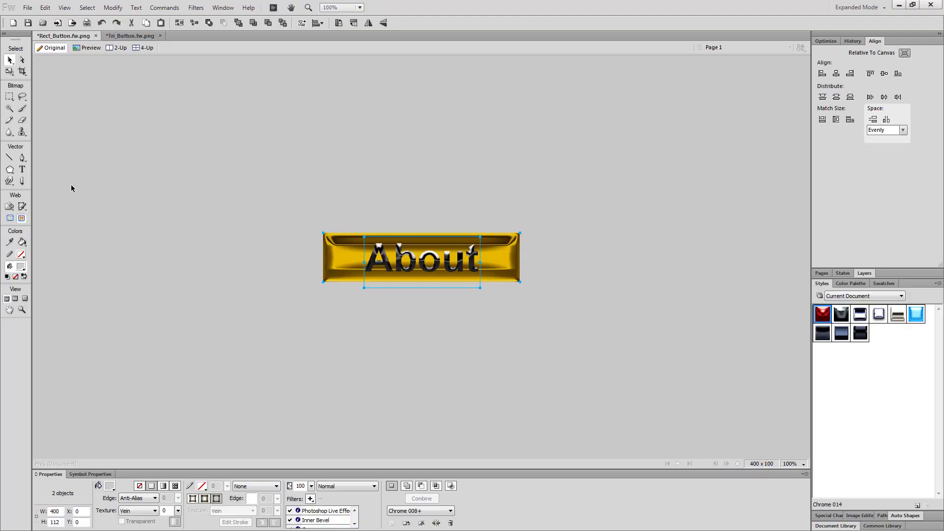
pyautogui.click(22, 172)
pyautogui.click(425, 254)
pyautogui.doubleClick(425, 253)
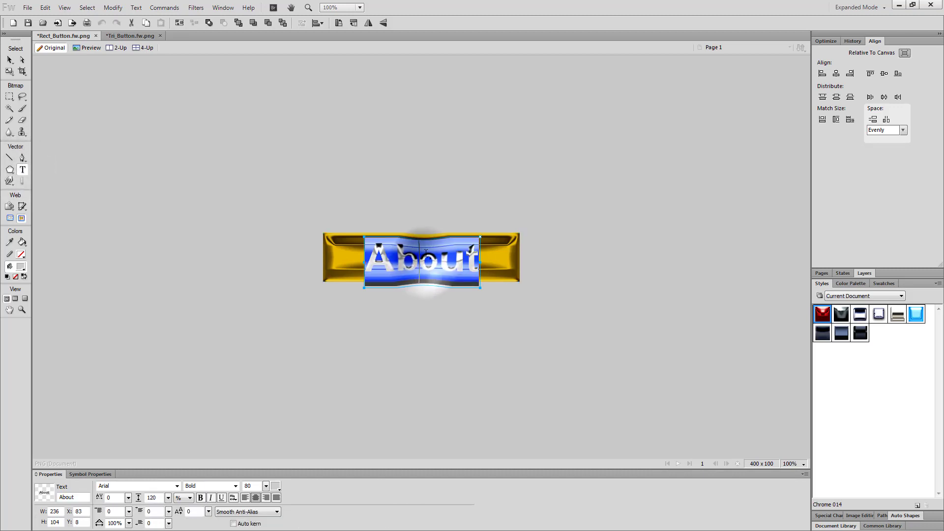
pyautogui.write('Home')
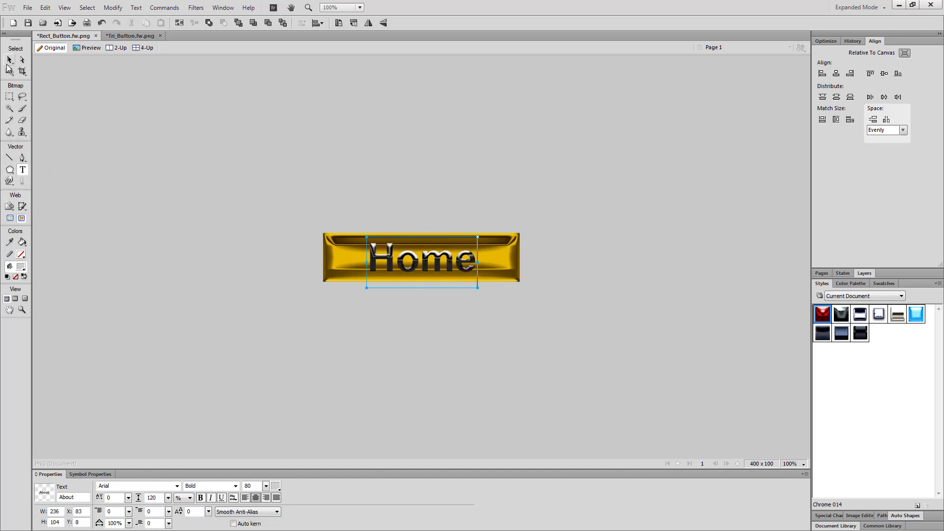
pyautogui.click(838, 75)
pyautogui.click(885, 75)
# - Select both the inset rectangle and the Home text and copy them
pyautogui.click(10, 60)
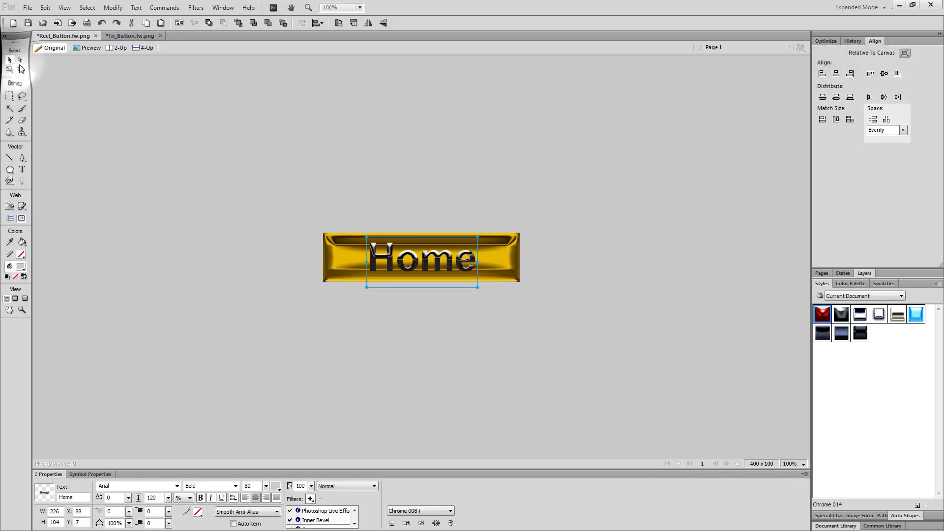
pyautogui.moveTo(309, 208); pyautogui.dragTo(623, 327)
pyautogui.rightClick(430, 258)
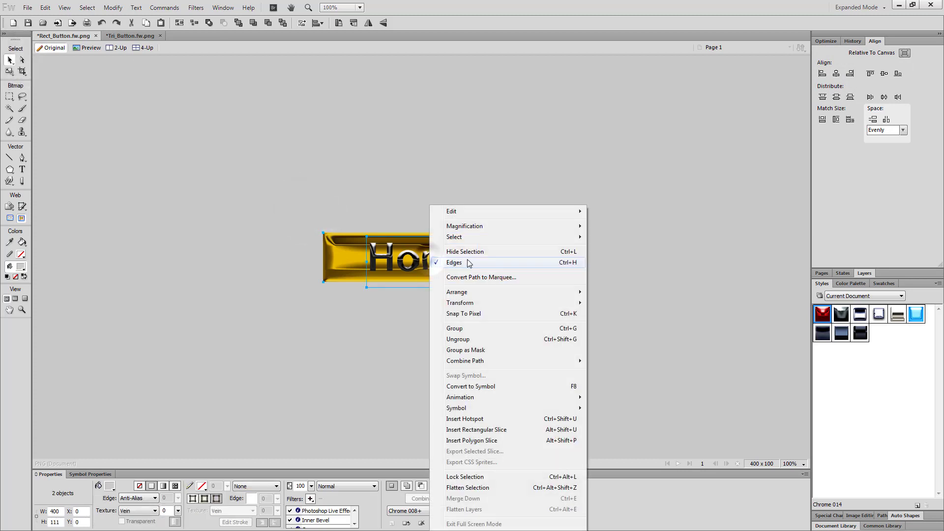
pyautogui.click(471, 211)
pyautogui.click(644, 221)
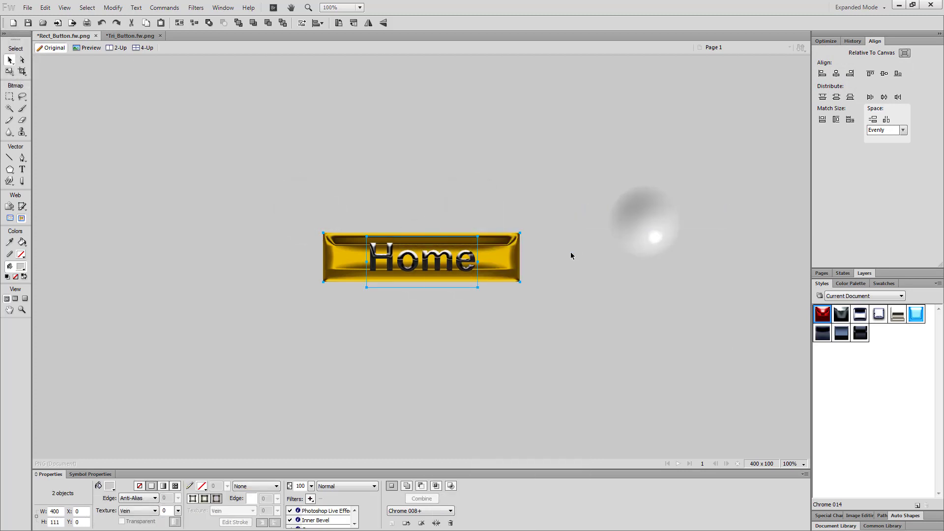
# - Switch to Animate, paste the inset Home button into the Down frame at X 0, Y 0, and return to Scene 1
pyautogui.hotkey('alt', 'Tab')
pyautogui.rightClick(149, 183)
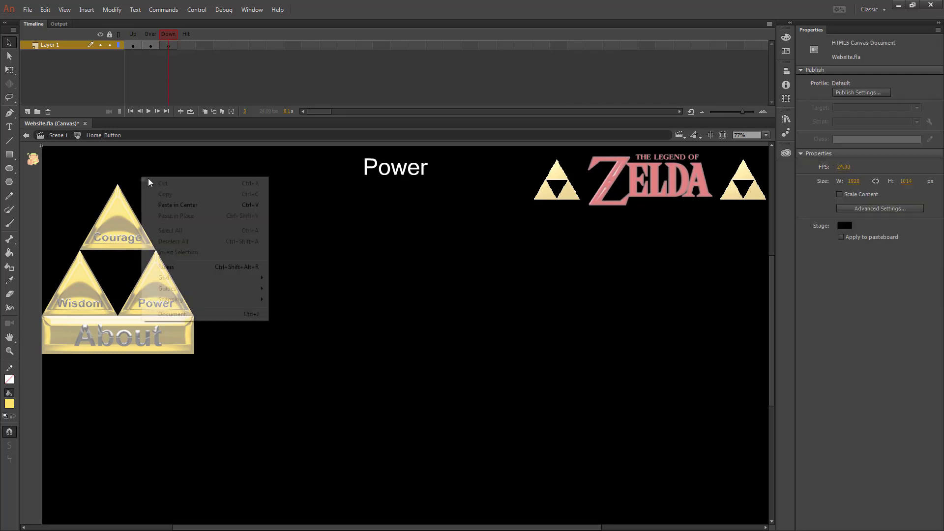
pyautogui.click(182, 204)
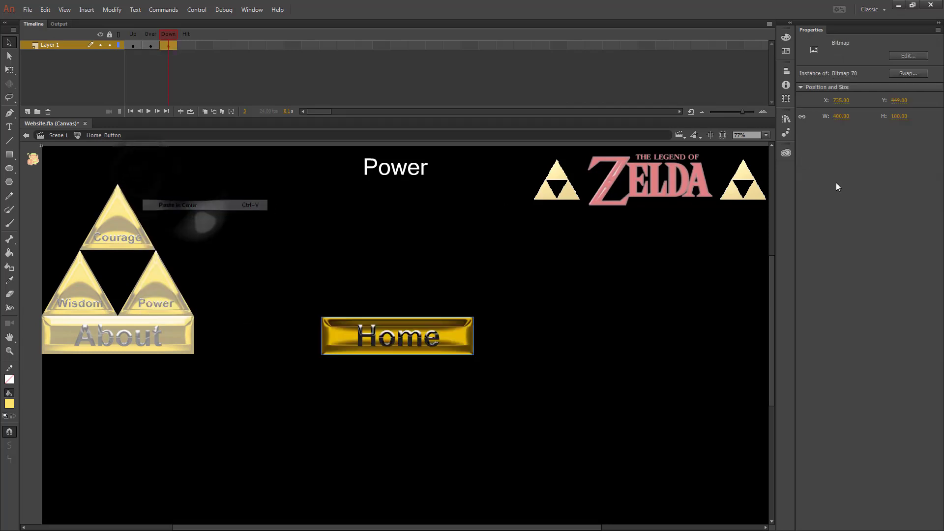
pyautogui.click(842, 100)
pyautogui.write('0')
pyautogui.press('Tab')
pyautogui.write('0')
pyautogui.press('Tab')
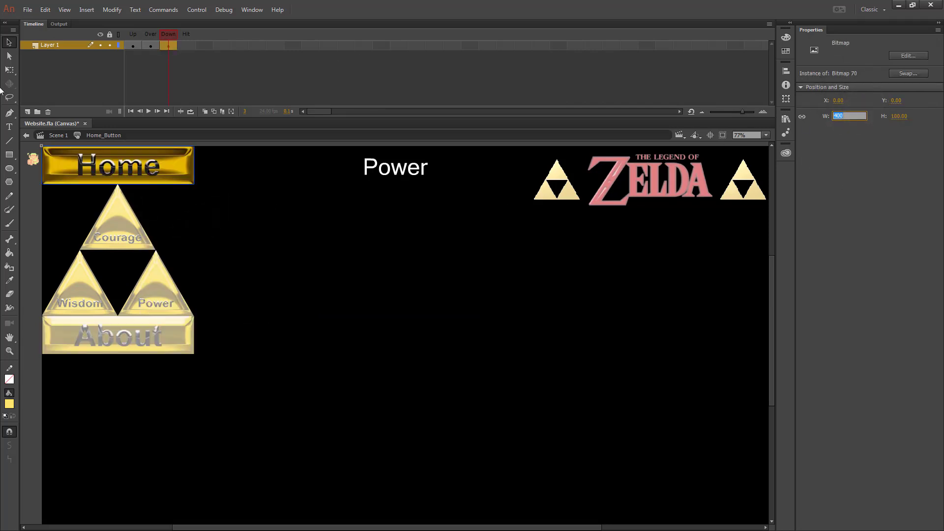
pyautogui.click(57, 136)
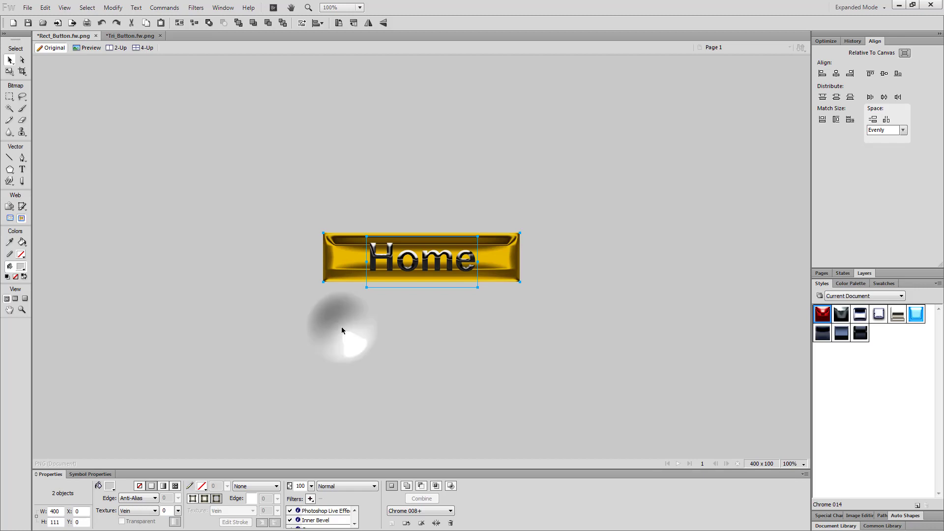
# - Check the Brightness/Contrast filter settings on the inset Home rectangle without changing them
pyautogui.click(341, 329)
pyautogui.click(352, 259)
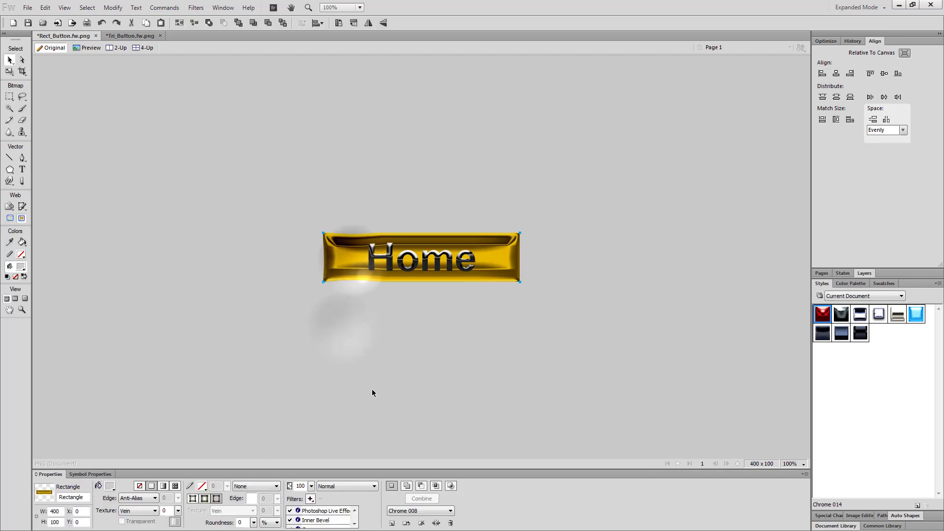
pyautogui.click(355, 524)
pyautogui.click(355, 524)
pyautogui.click(355, 524)
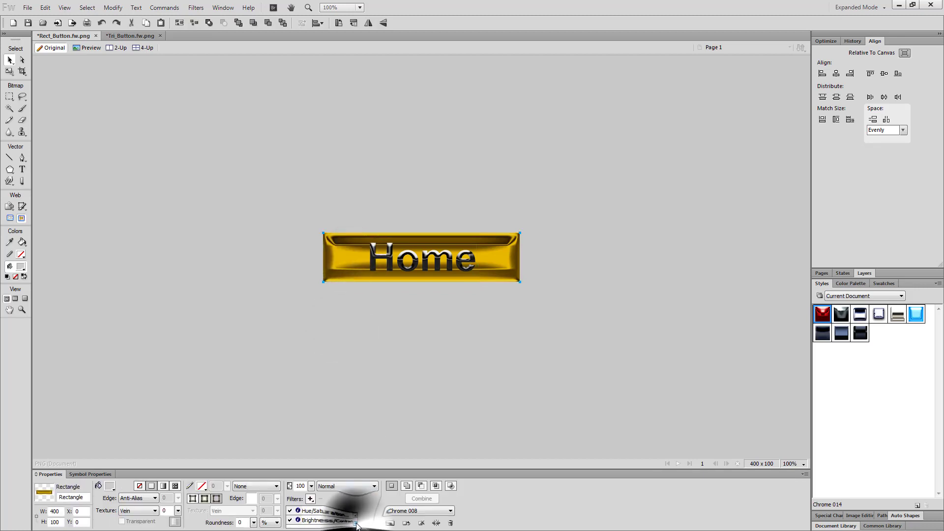
pyautogui.doubleClick(323, 520)
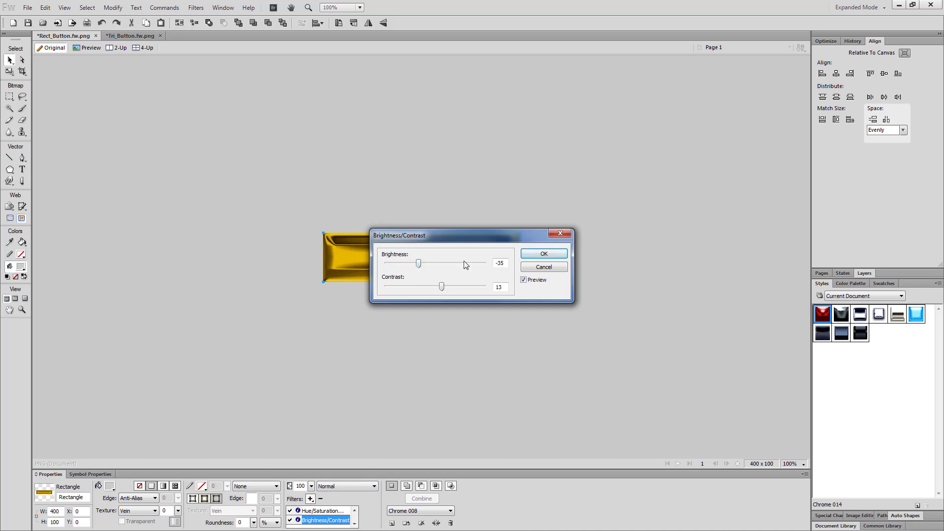
pyautogui.click(544, 267)
# - Open the Tri_Button document and undo the last edits until the triangle reads Power with its original gold brightness
pyautogui.click(131, 36)
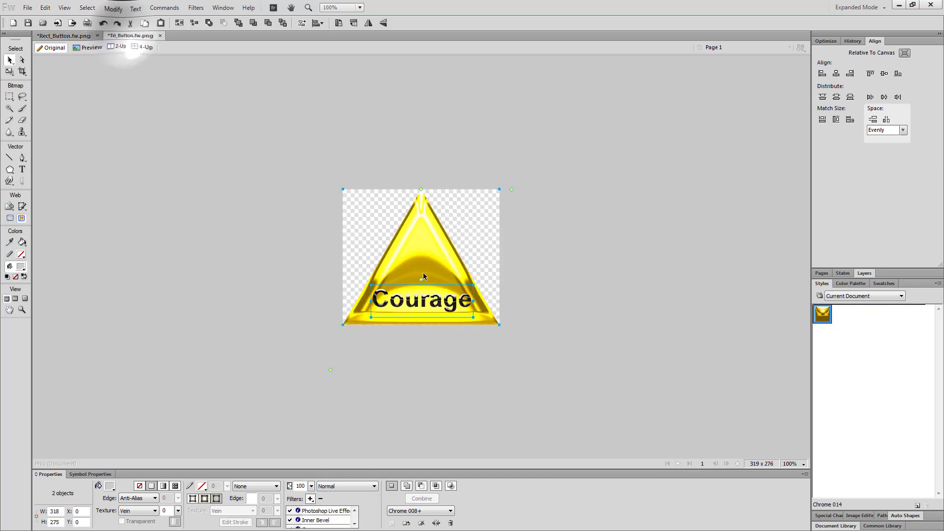
pyautogui.click(512, 346)
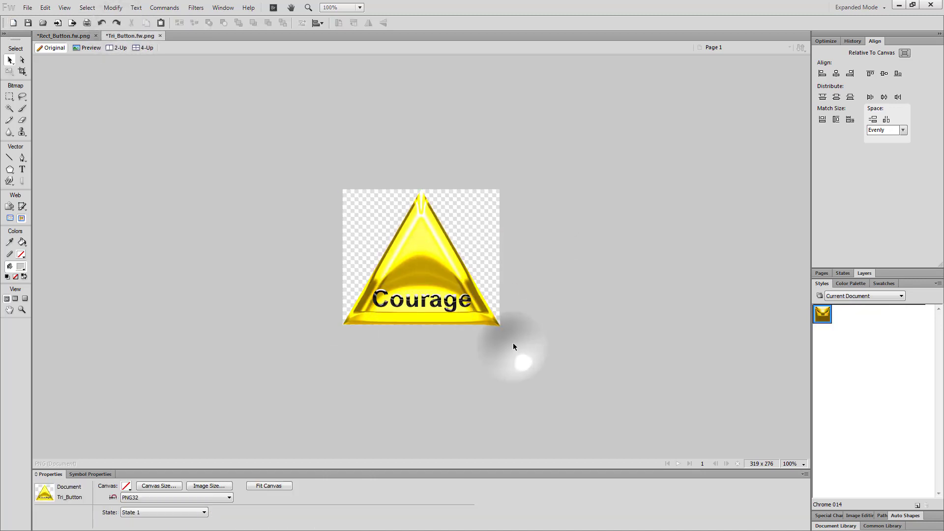
pyautogui.hotkey('ctrl', 'z')
pyautogui.hotkey('ctrl', 'z')
pyautogui.hotkey('ctrl', 'z')
pyautogui.hotkey('ctrl', 'z')
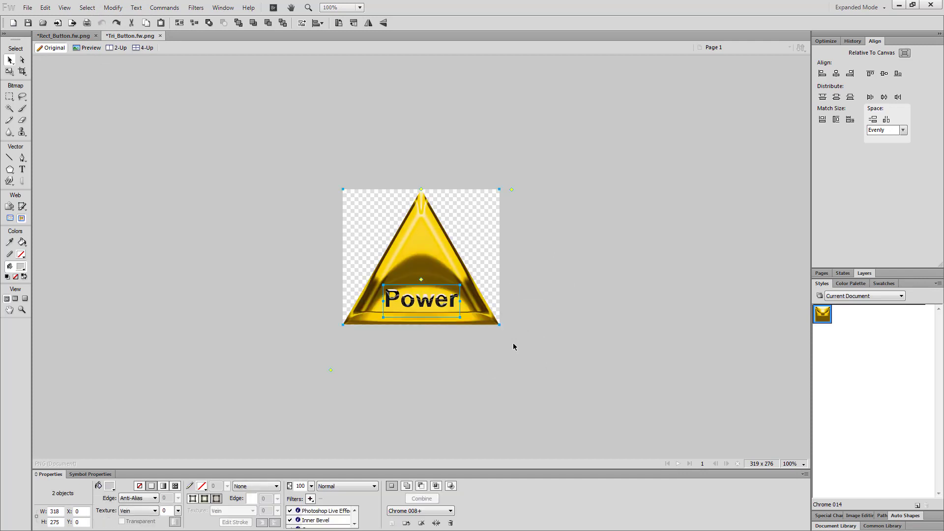
# - Set the Brightness of the triangle's Brightness/Contrast filter to -35
pyautogui.click(554, 257)
pyautogui.click(426, 238)
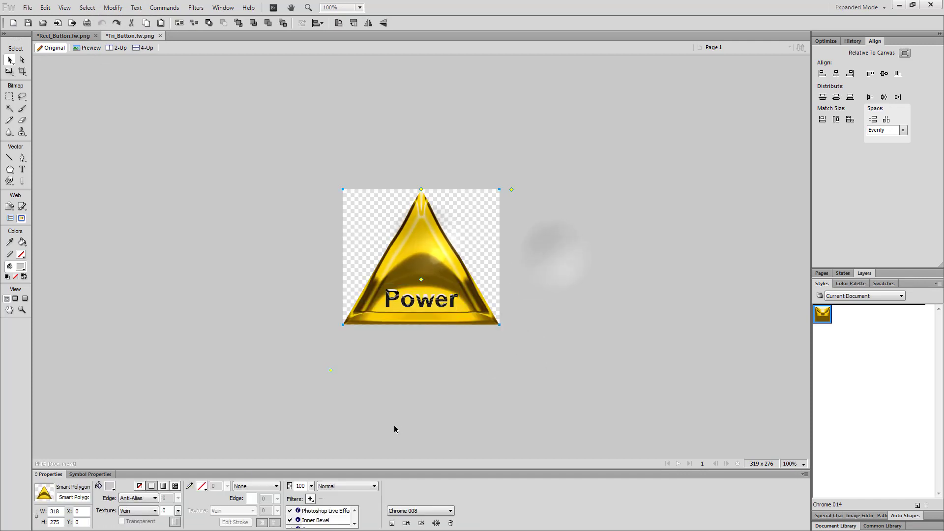
pyautogui.click(354, 525)
pyautogui.click(355, 525)
pyautogui.click(354, 525)
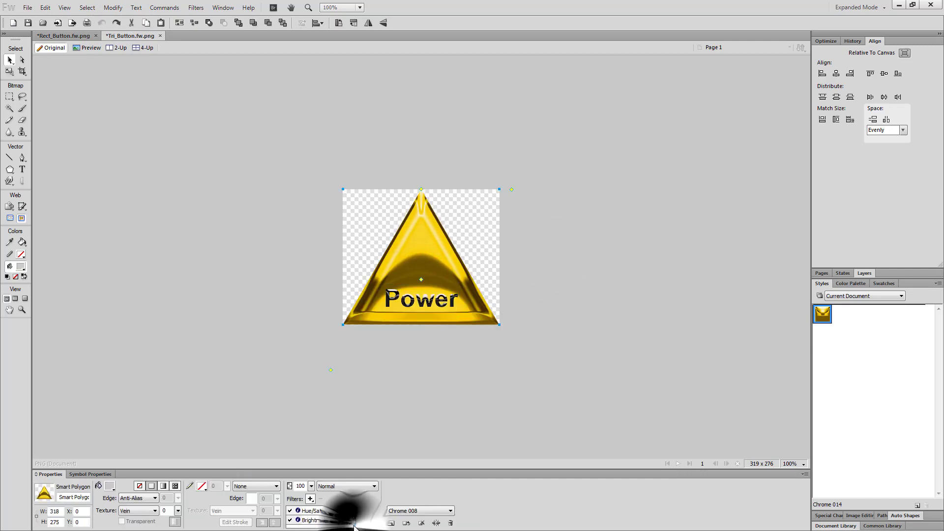
pyautogui.doubleClick(333, 521)
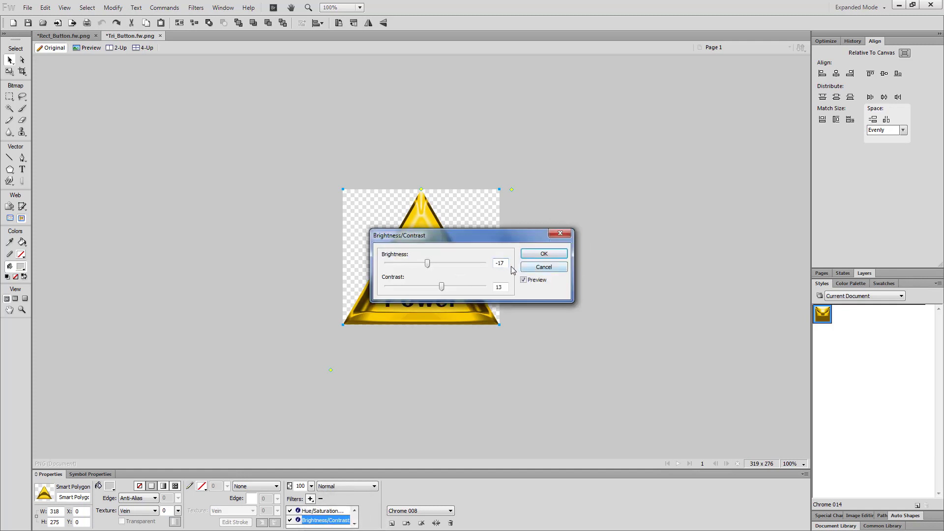
pyautogui.moveTo(507, 263); pyautogui.dragTo(400, 272)
pyautogui.moveTo(429, 232); pyautogui.dragTo(364, 372)
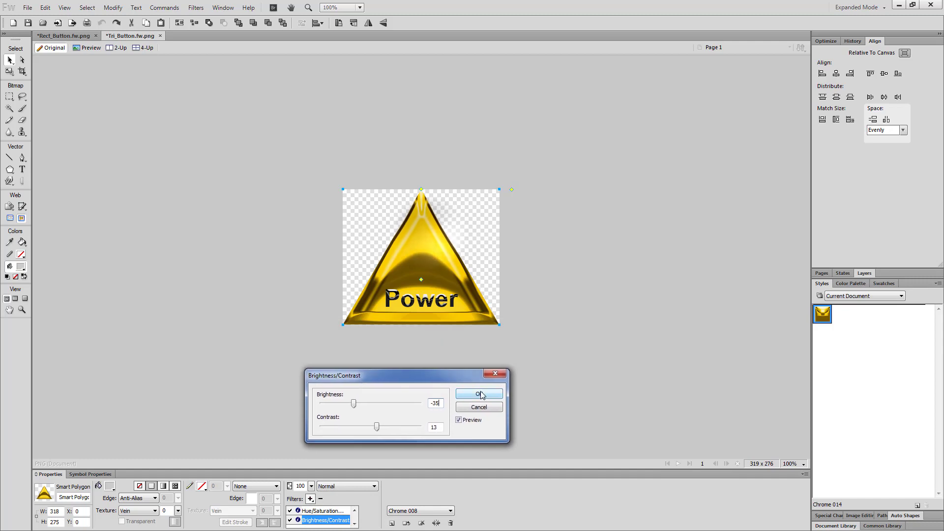
pyautogui.click(481, 392)
# - Change the triangle's Inner Bevel filter to the Inset button preset
pyautogui.click(354, 511)
pyautogui.click(354, 511)
pyautogui.click(355, 510)
pyautogui.doubleClick(315, 520)
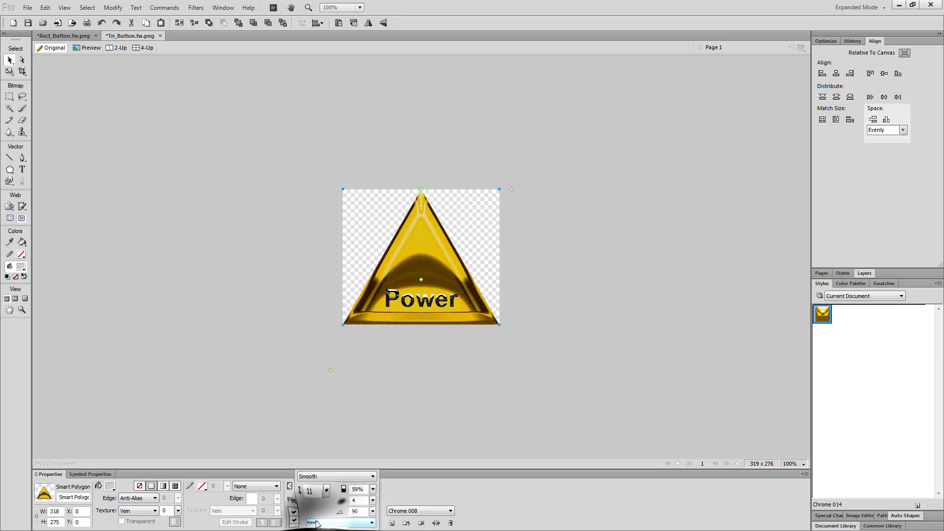
pyautogui.click(350, 524)
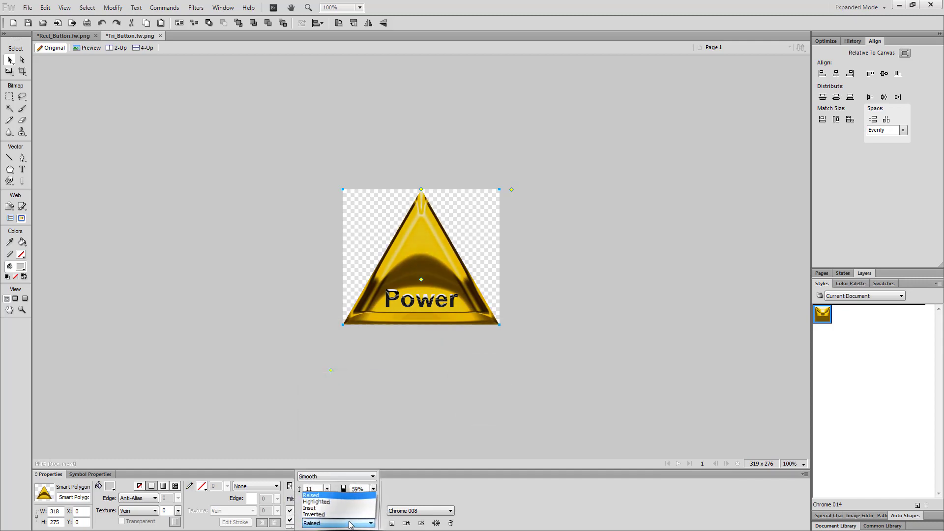
pyautogui.click(319, 508)
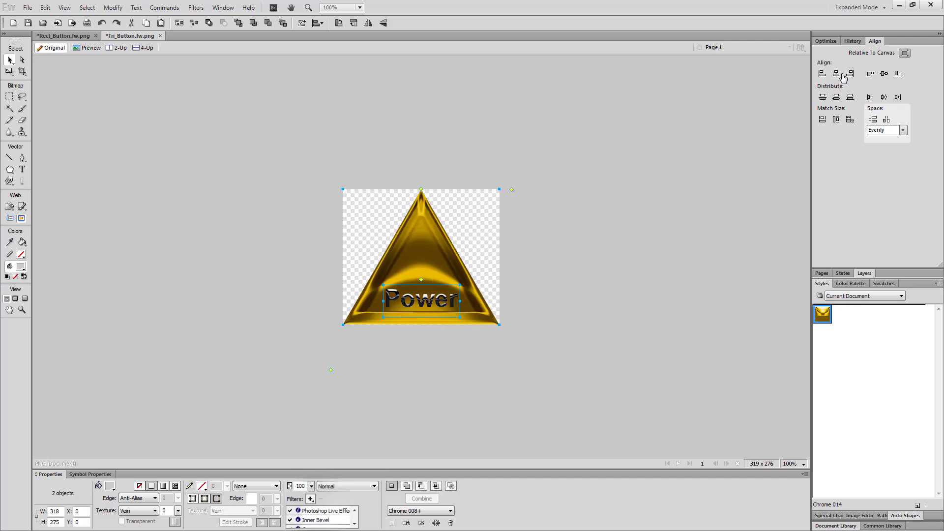
# - Select both the inset triangle and the Power text and copy them
pyautogui.hotkey('ctrl', 'a')
pyautogui.rightClick(430, 205)
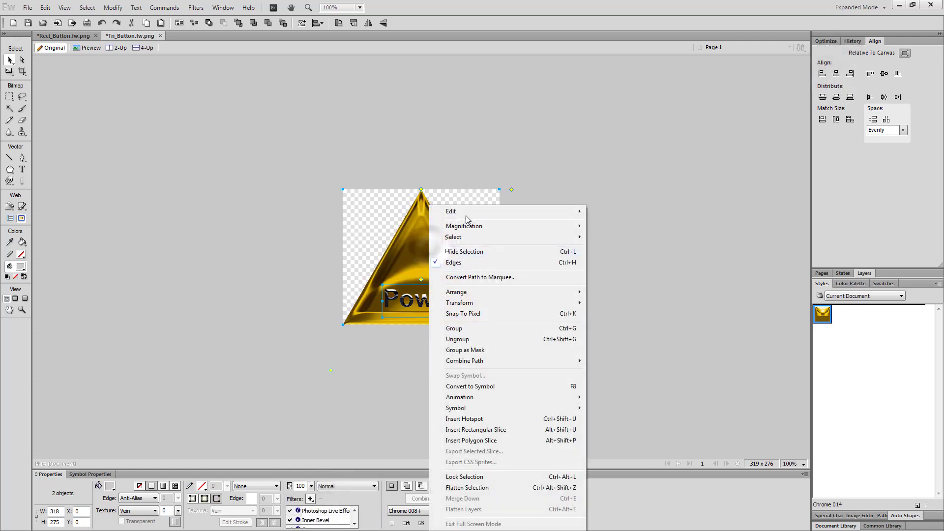
pyautogui.moveTo(575, 222)
pyautogui.click(620, 222)
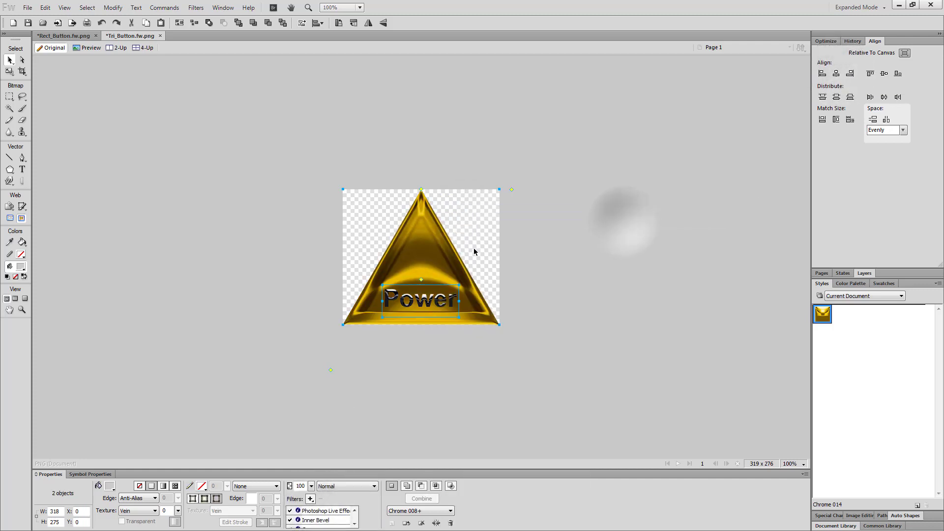
# - Switch to Animate, open the Power button symbol and insert a blank keyframe in its Down frame
pyautogui.hotkey('alt', 'Tab')
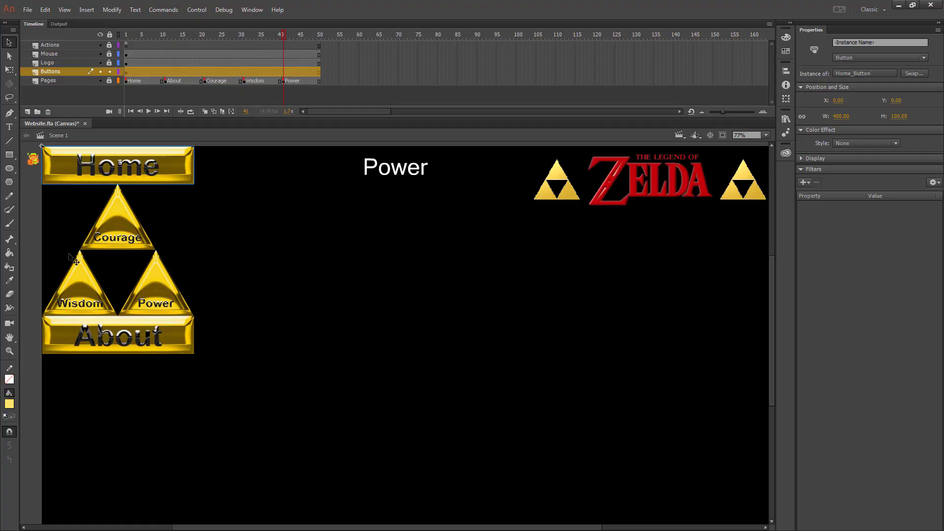
pyautogui.doubleClick(158, 297)
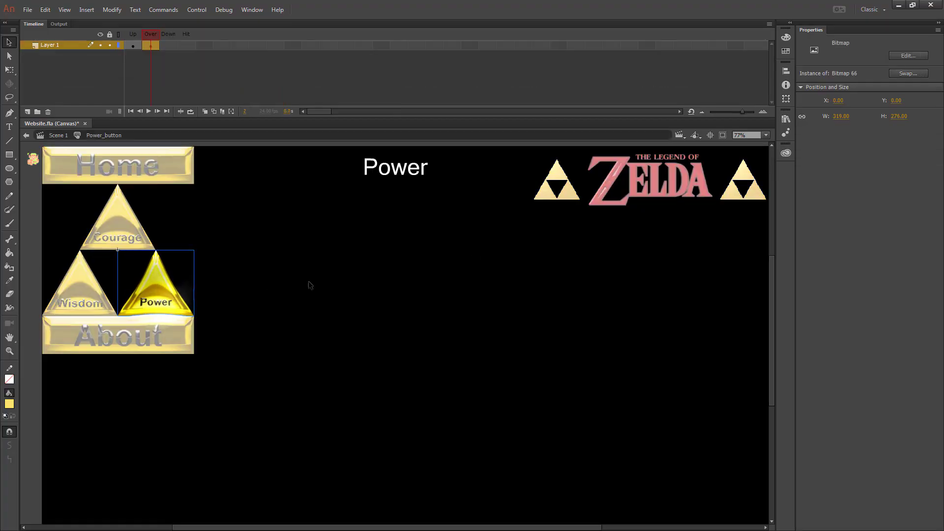
pyautogui.rightClick(165, 47)
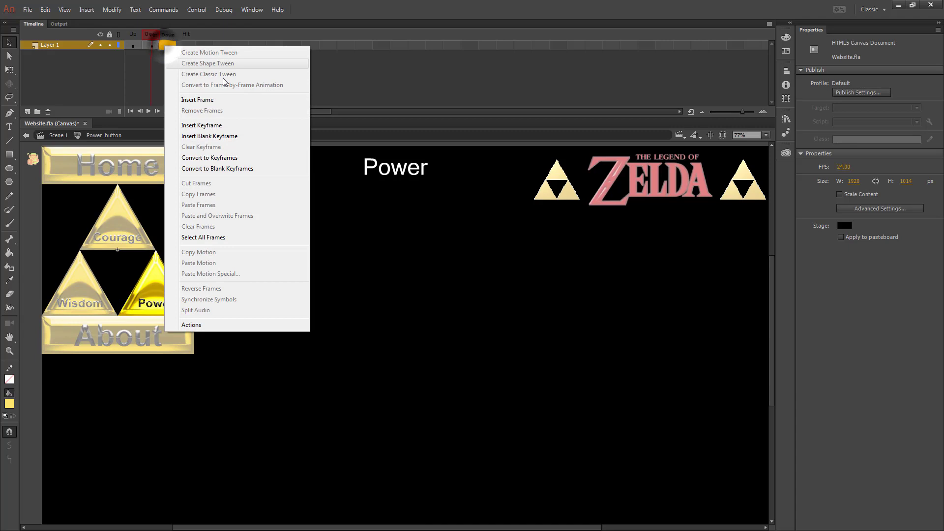
pyautogui.click(219, 133)
pyautogui.click(276, 268)
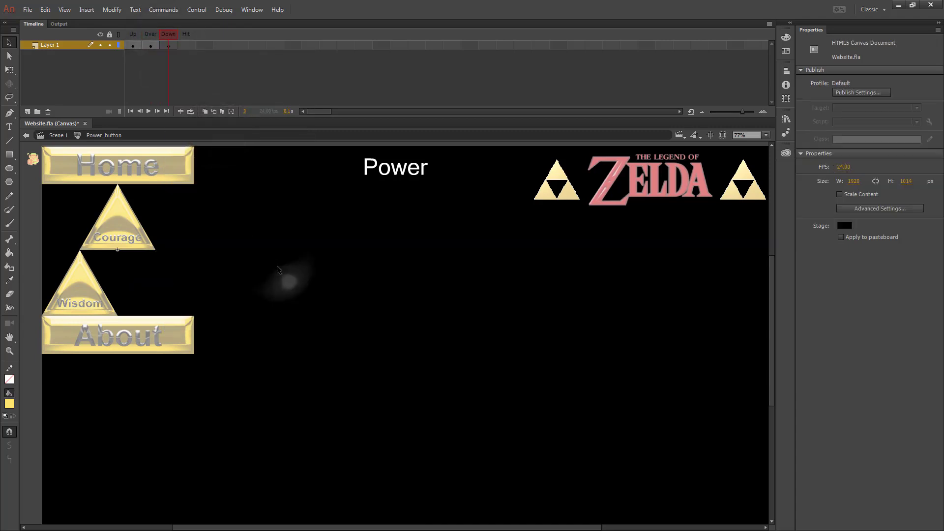
# - Paste the inset Power triangle into the Down frame at X 0, Y 0, and return to Scene 1
pyautogui.hotkey('ctrl', 'v')
pyautogui.click(839, 101)
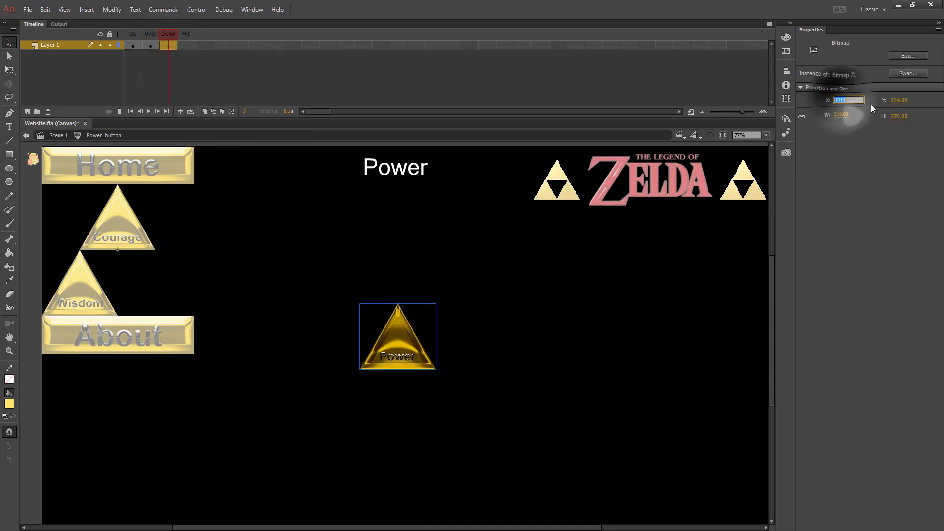
pyautogui.write('0')
pyautogui.press('Tab')
pyautogui.write('0')
pyautogui.press('Tab')
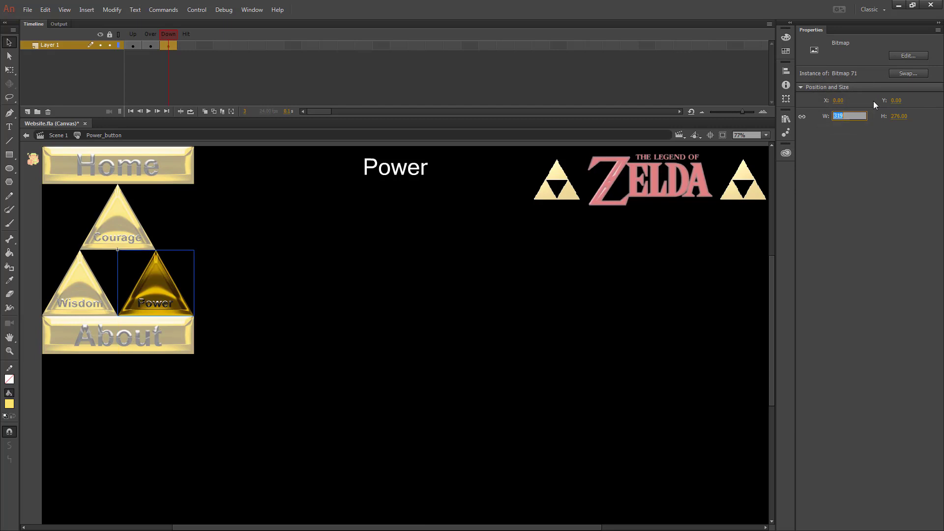
pyautogui.click(58, 136)
# - Open the Wisdom button symbol and insert a blank keyframe in its Down frame
pyautogui.doubleClick(80, 282)
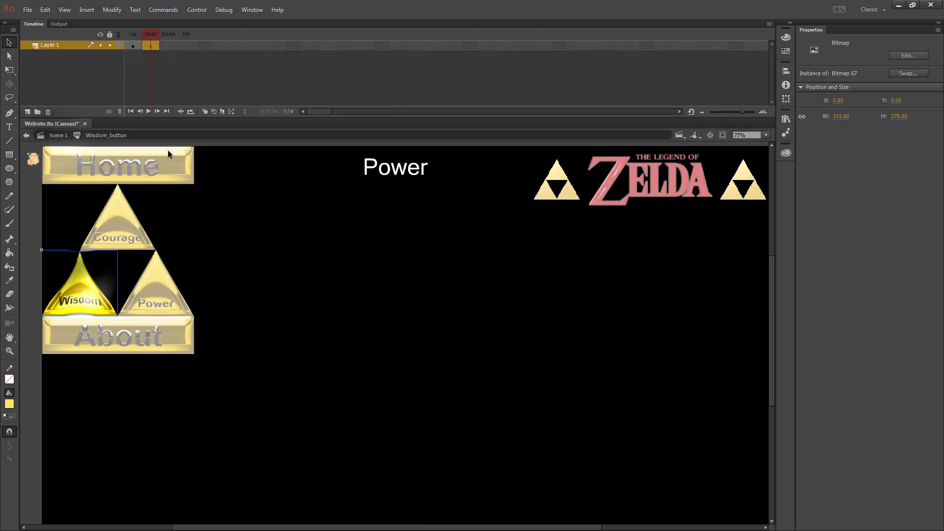
pyautogui.rightClick(179, 46)
pyautogui.click(270, 158)
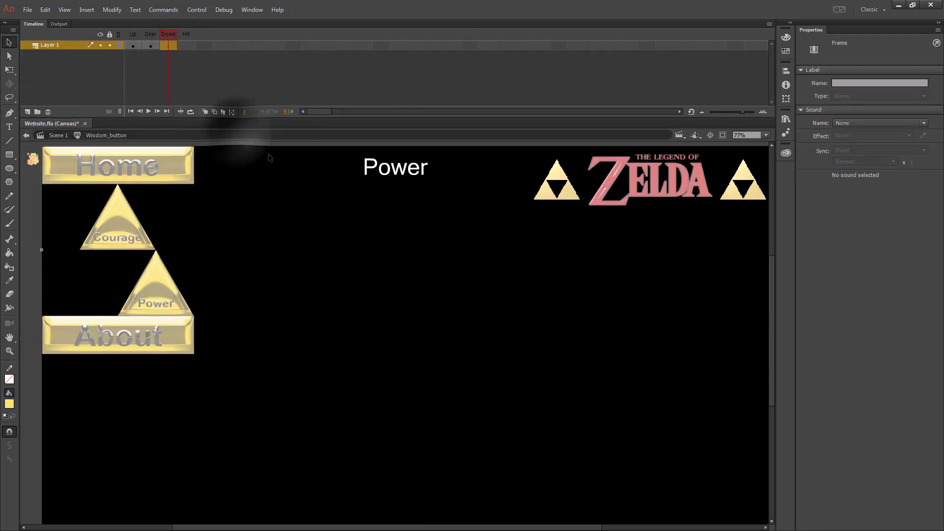
# - Switch to Fireworks, replace the Power text on the triangle with Wisdom and center it horizontally on the canvas
pyautogui.hotkey('alt', 'Tab')
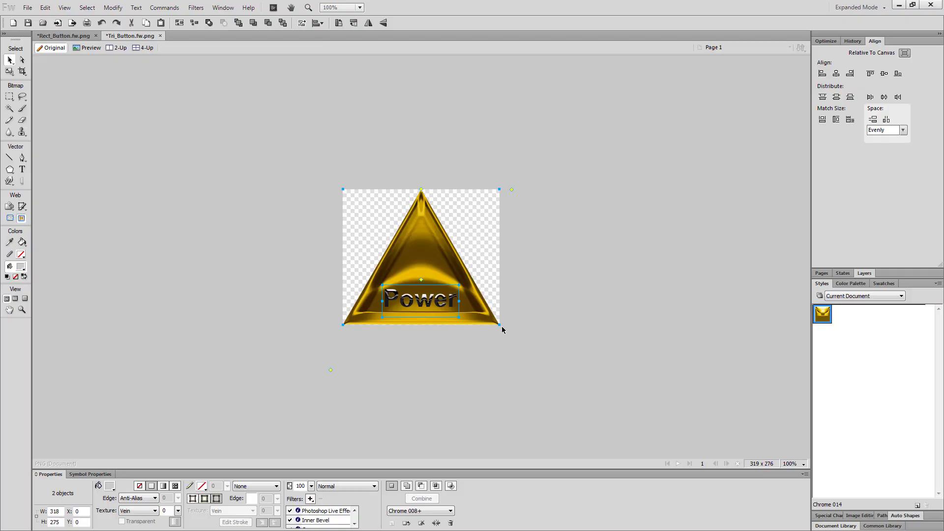
pyautogui.click(23, 169)
pyautogui.doubleClick(431, 302)
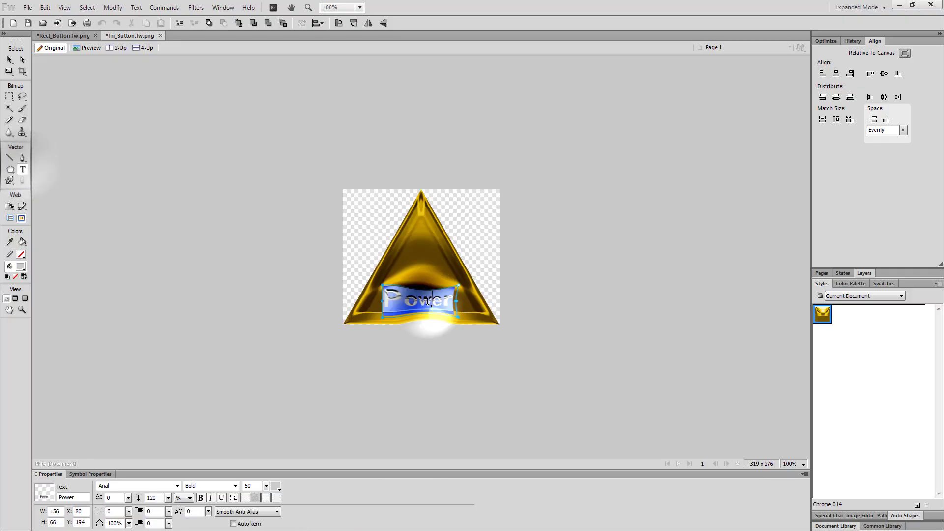
pyautogui.write('Wisdom')
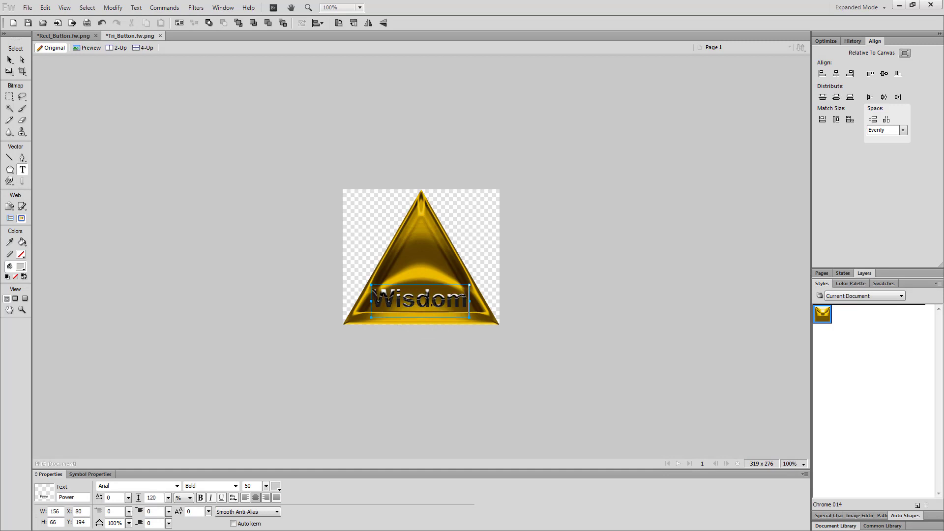
pyautogui.click(841, 73)
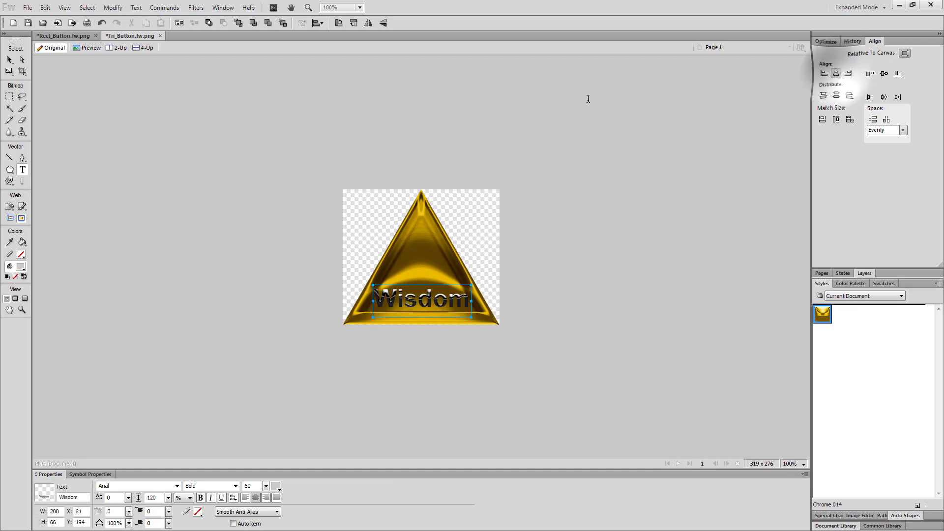
# - Select both the inset triangle and the Wisdom text and copy them
pyautogui.click(9, 60)
pyautogui.hotkey('ctrl', 'a')
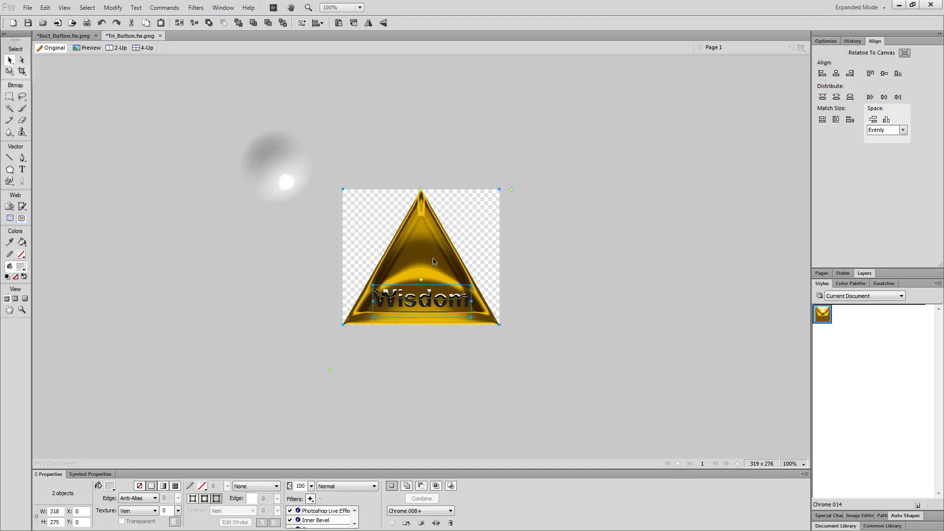
pyautogui.rightClick(432, 205)
pyautogui.moveTo(476, 211)
pyautogui.click(601, 222)
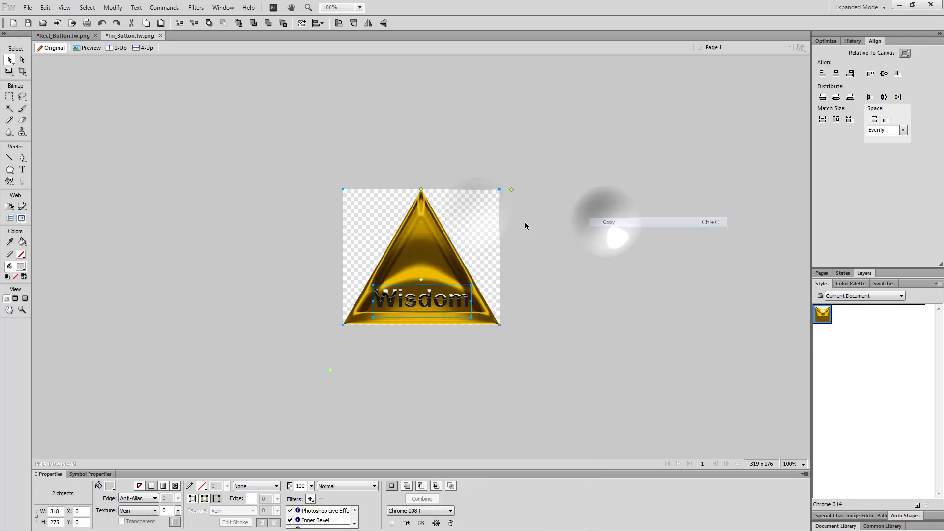
# - Switch to Animate and paste the inset Wisdom triangle into the Down frame at X 0, Y 0
pyautogui.hotkey('alt', 'Tab')
pyautogui.click(259, 269)
pyautogui.hotkey('ctrl', 'v')
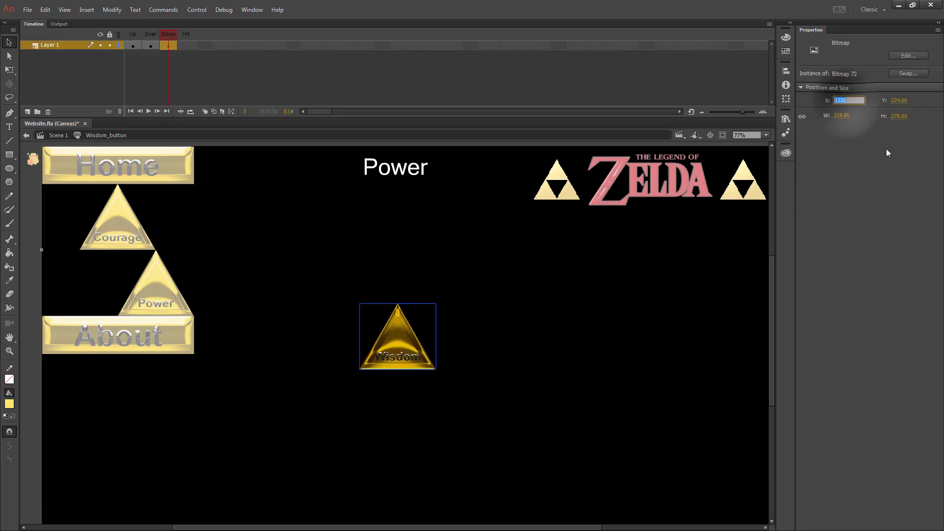
pyautogui.write('0')
pyautogui.press('Tab')
pyautogui.write('0')
pyautogui.press('Tab')
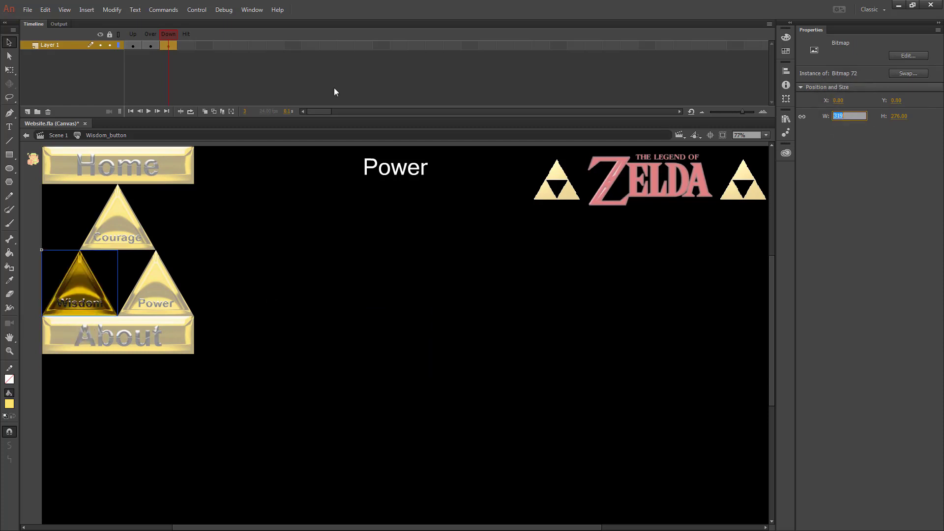
# - Return to Scene 1, open the Courage button symbol and insert a blank keyframe in its Down frame
pyautogui.doubleClick(87, 209)
pyautogui.doubleClick(110, 205)
pyautogui.click(151, 45)
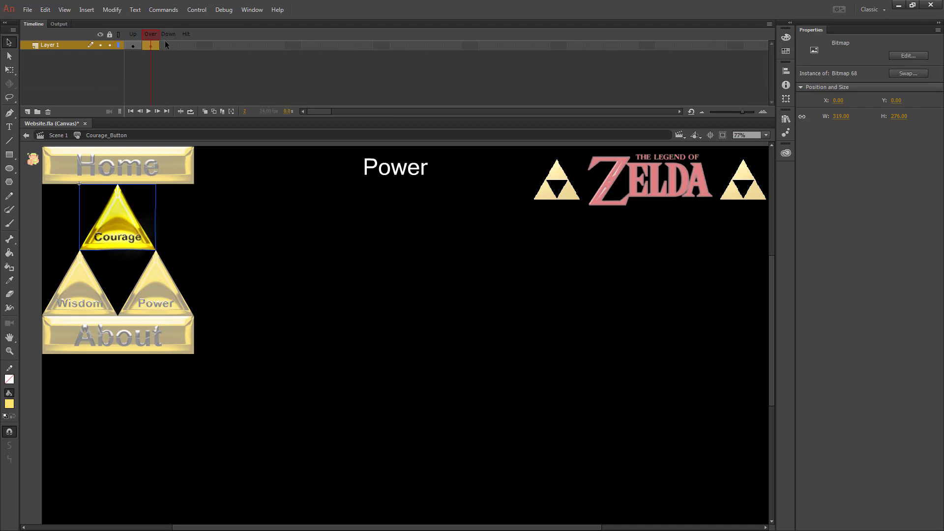
pyautogui.rightClick(168, 45)
pyautogui.click(218, 131)
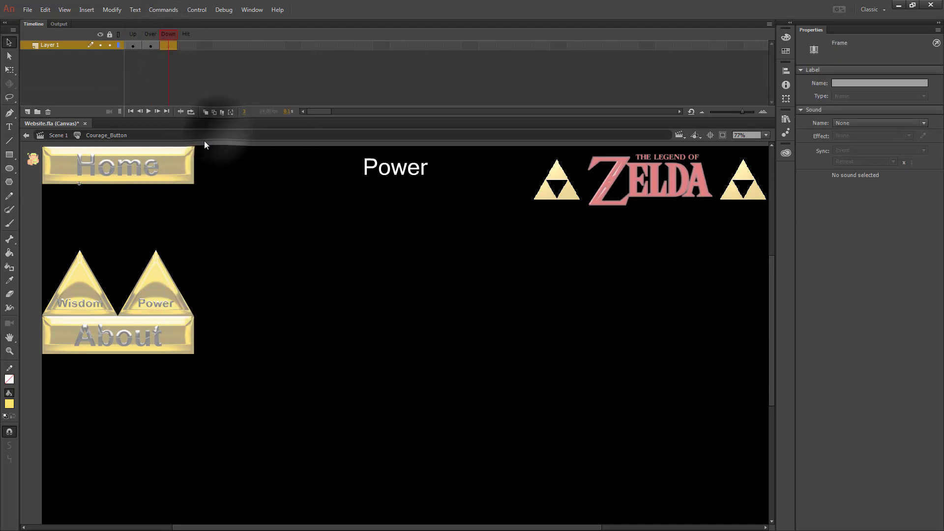
# - Switch to Fireworks, replace the Wisdom text on the triangle with Courage and center it horizontally on the canvas
pyautogui.hotkey('alt', 'Tab')
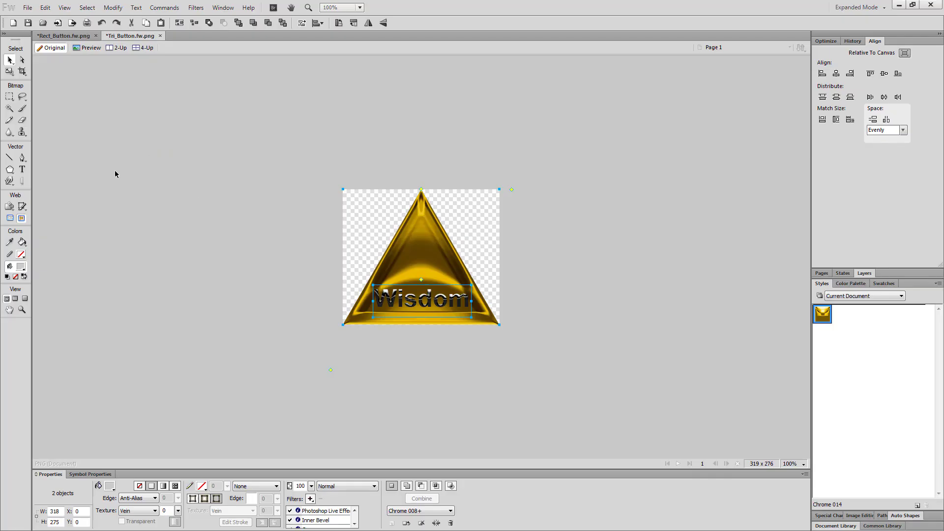
pyautogui.click(22, 169)
pyautogui.doubleClick(396, 305)
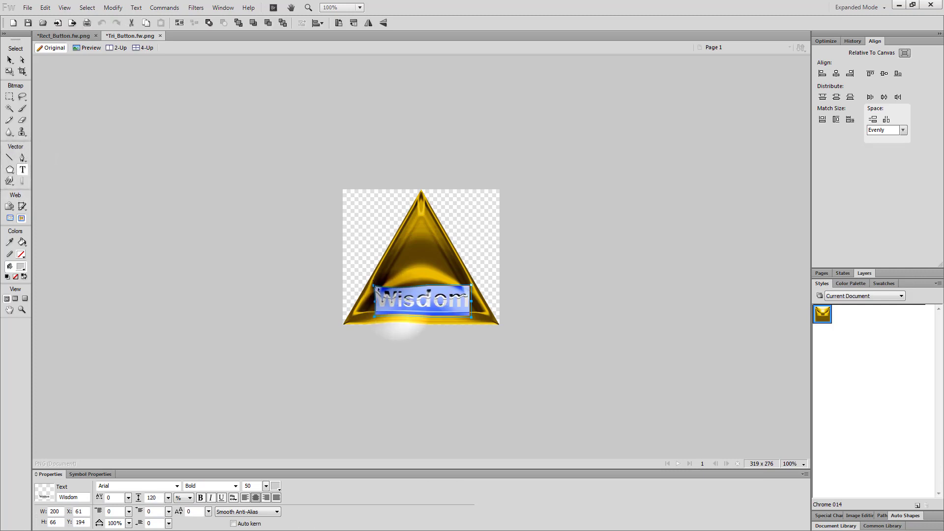
pyautogui.write('Cour')
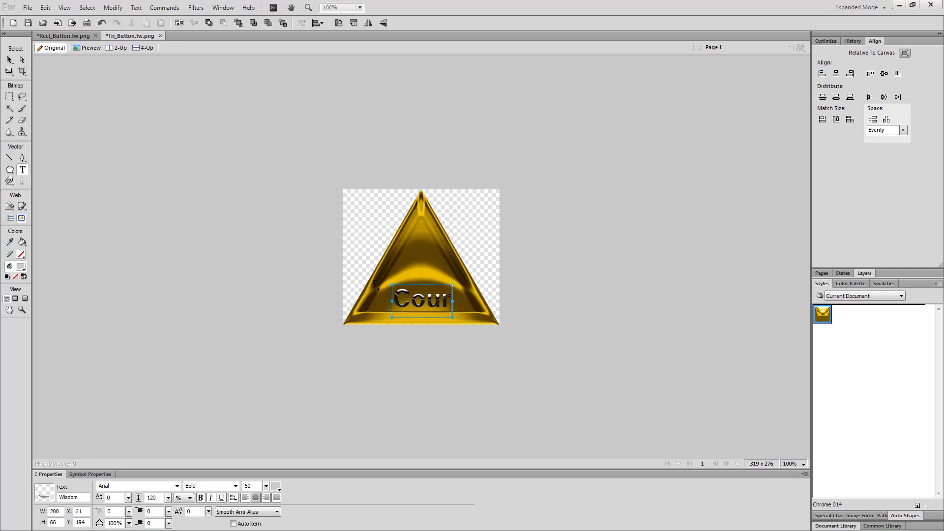
pyautogui.write('age')
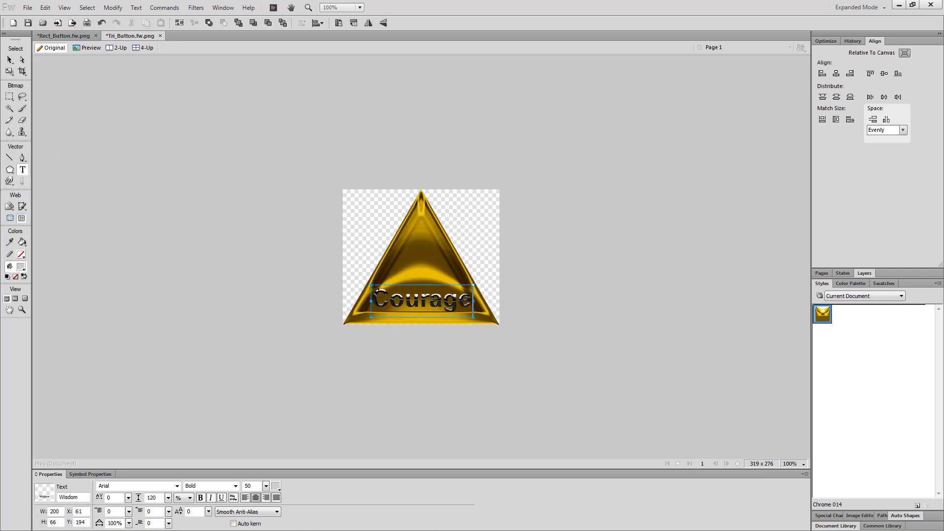
pyautogui.click(10, 60)
pyautogui.click(835, 73)
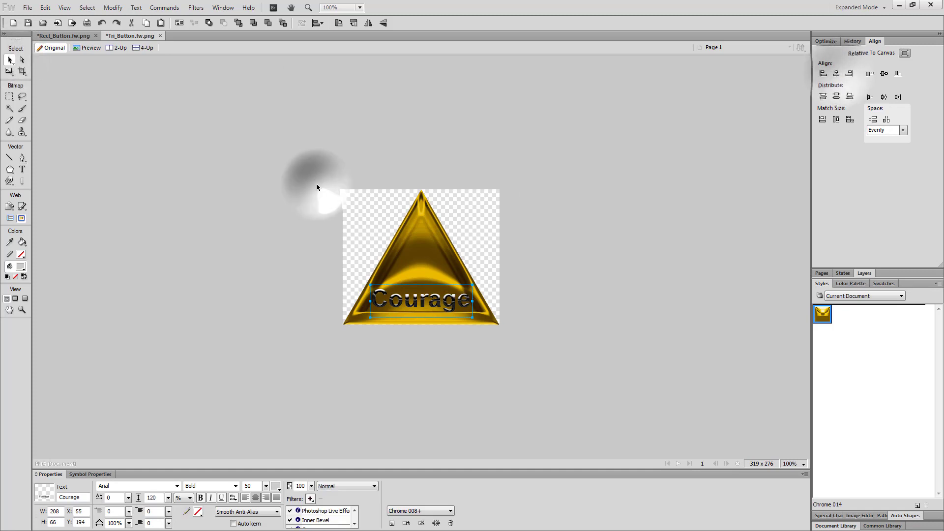
# - Select both the inset triangle and the Courage text and copy them
pyautogui.moveTo(316, 187); pyautogui.dragTo(639, 369)
pyautogui.rightClick(420, 205)
pyautogui.moveTo(569, 215)
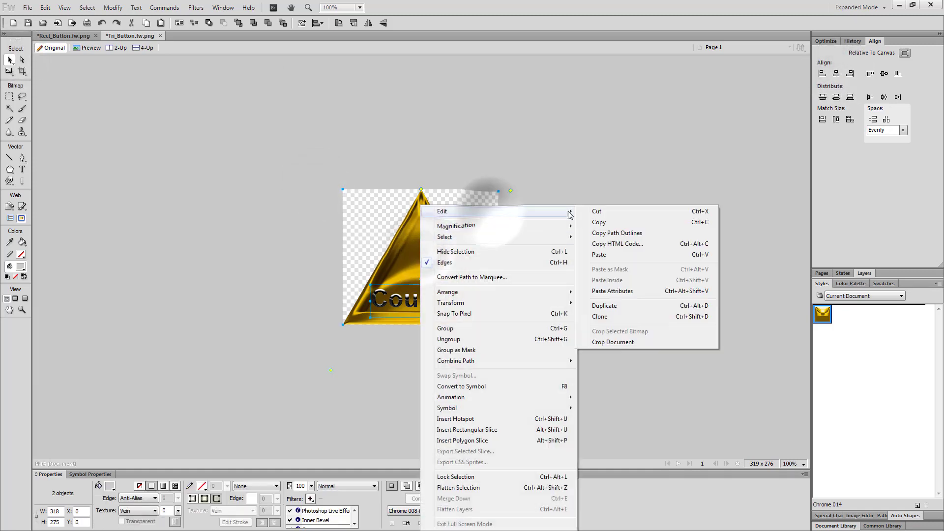
pyautogui.click(600, 221)
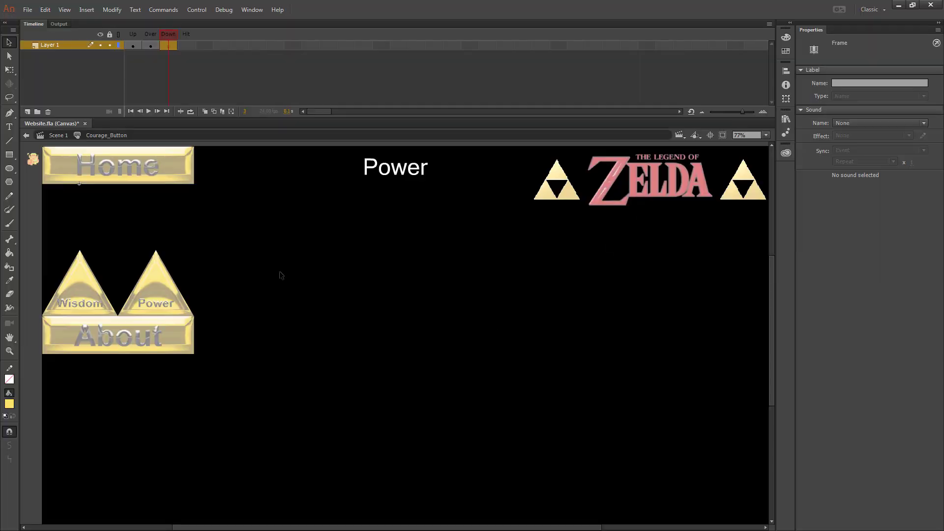
# - In Animate, paste the inset Courage triangle into the Down frame at X 0, Y 0 and test the movie from Scene 1
pyautogui.hotkey('ctrl', 'v')
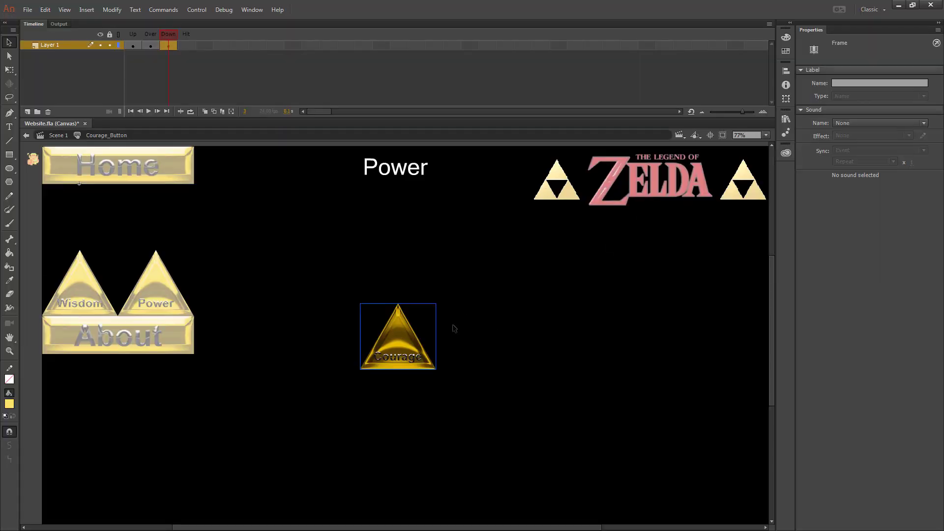
pyautogui.click(840, 100)
pyautogui.write('0')
pyautogui.press('Tab')
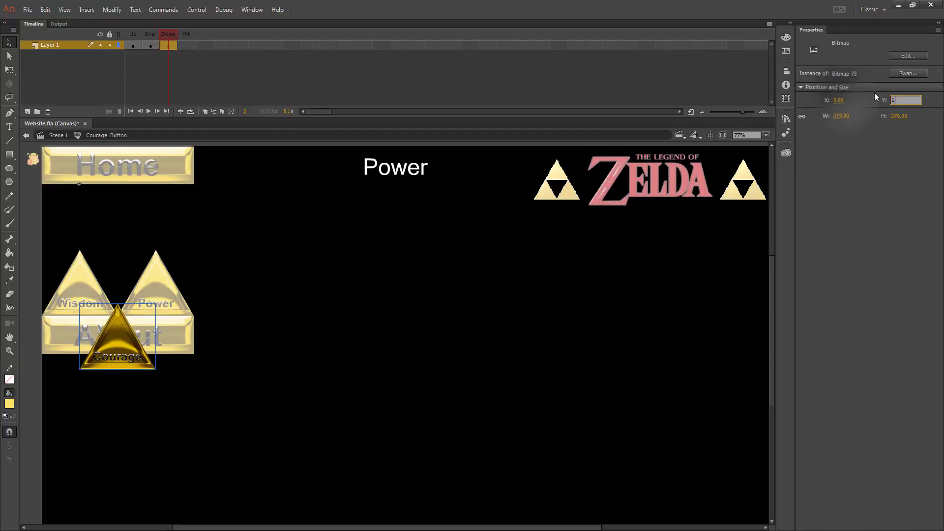
pyautogui.write('0')
pyautogui.press('Tab')
pyautogui.click(55, 135)
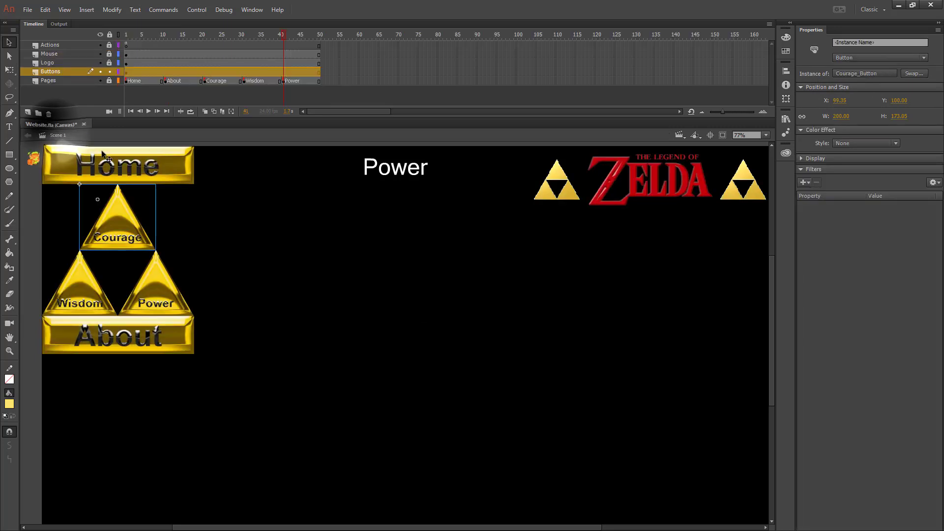
pyautogui.hotkey('ctrl', 'Return')
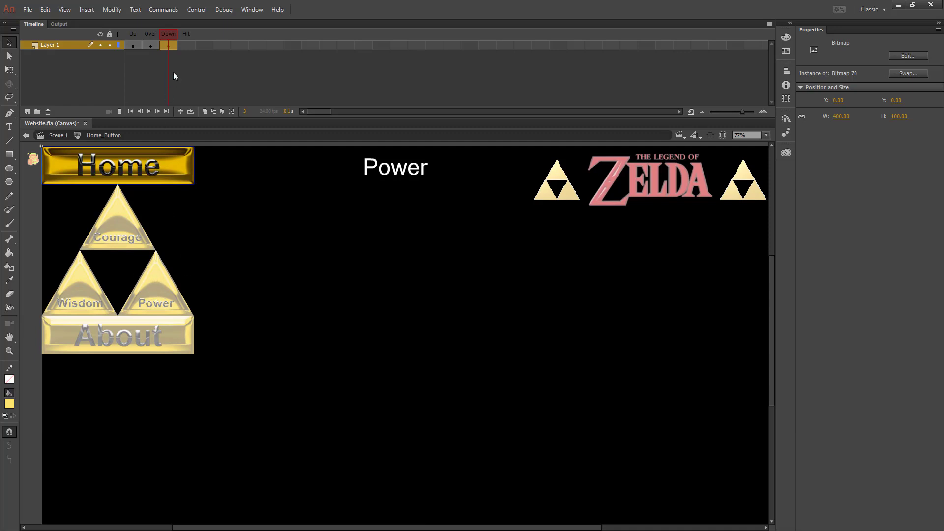
# - Draw a rectangle about 266 by 136 px beside the buttons in a blank Hit keyframe of the Home button and test the movie
pyautogui.click(187, 45)
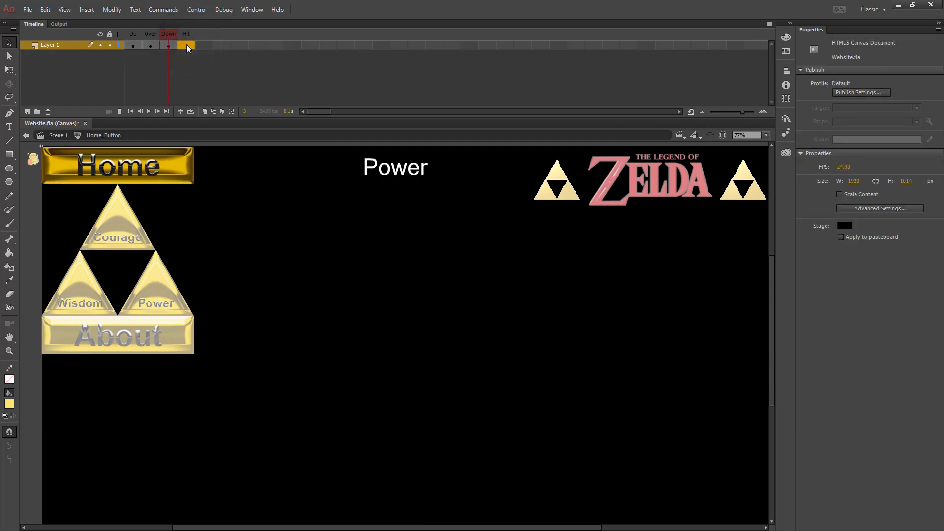
pyautogui.rightClick(186, 45)
pyautogui.click(261, 135)
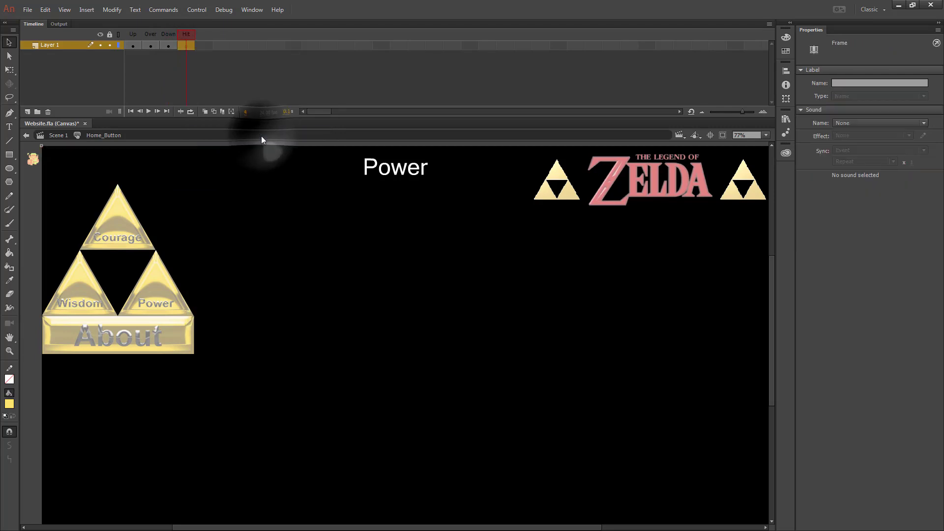
pyautogui.click(10, 154)
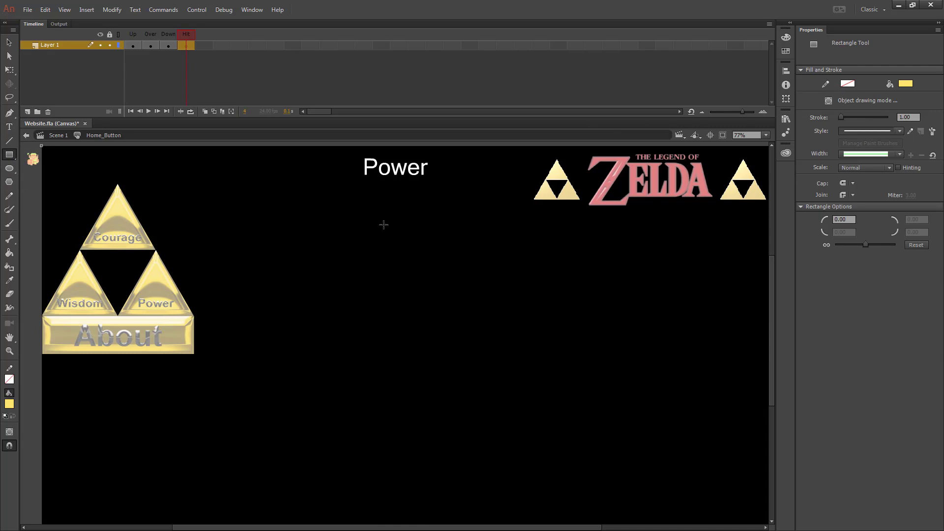
pyautogui.moveTo(239, 202); pyautogui.dragTo(340, 254)
pyautogui.click(10, 42)
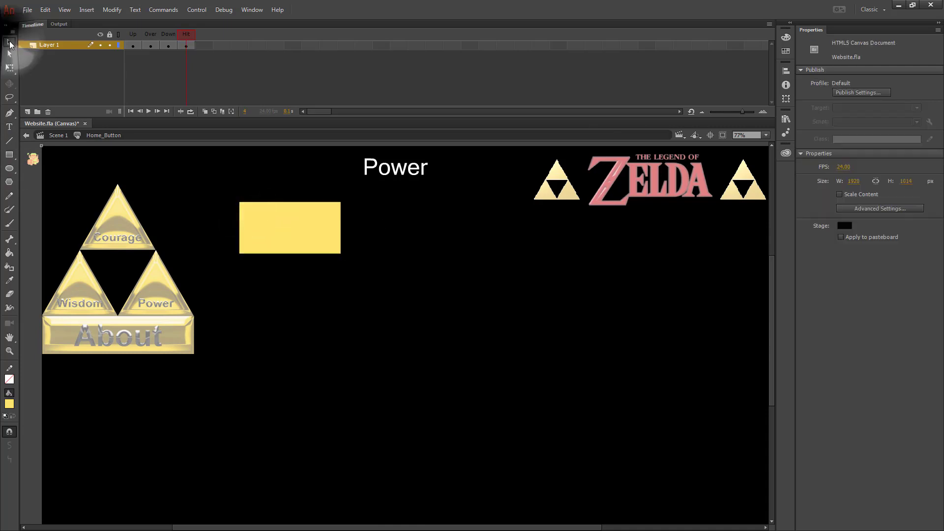
pyautogui.click(189, 45)
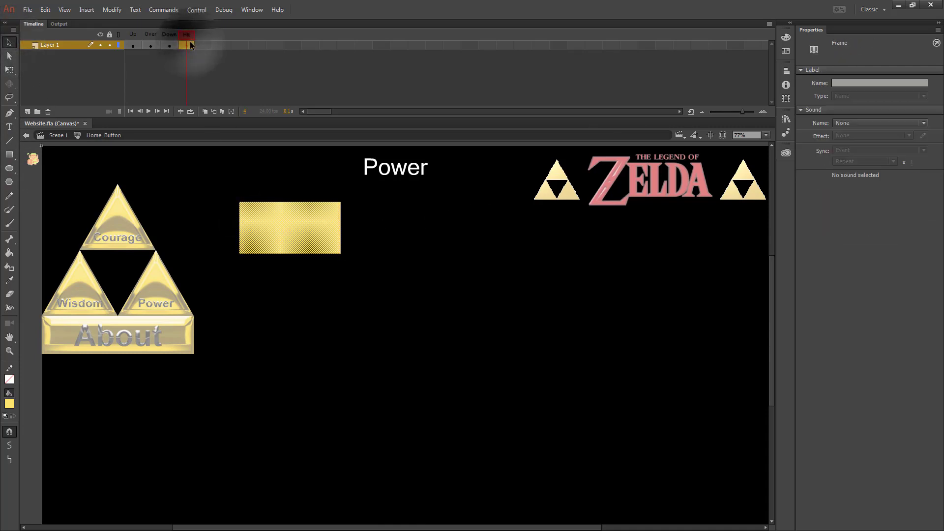
pyautogui.hotkey('ctrl', 'Return')
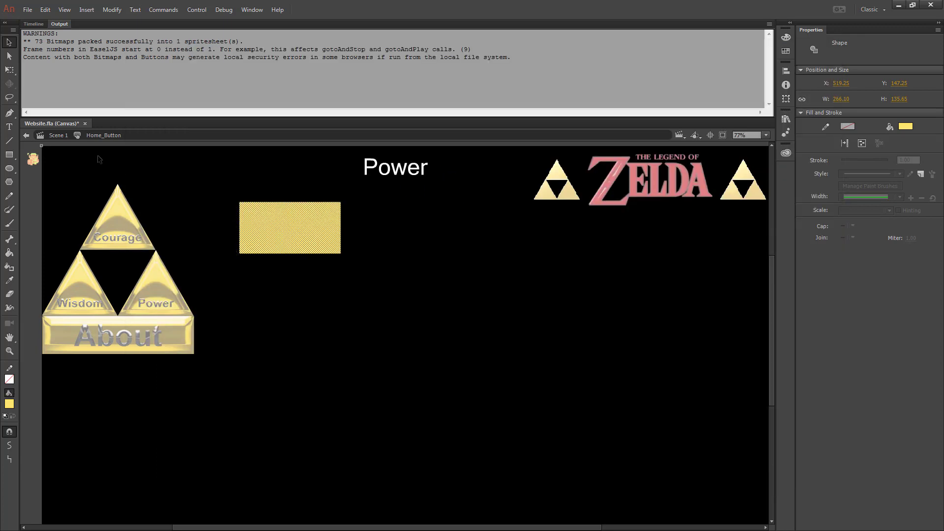
# - Remove the Hit frame containing the rectangle from the Home button's timeline
pyautogui.click(98, 158)
pyautogui.click(33, 24)
pyautogui.rightClick(189, 42)
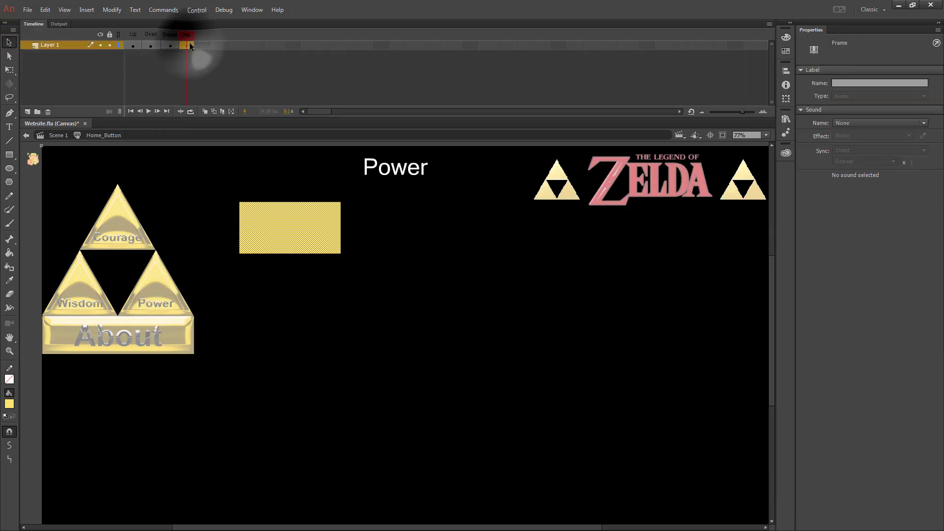
pyautogui.click(253, 110)
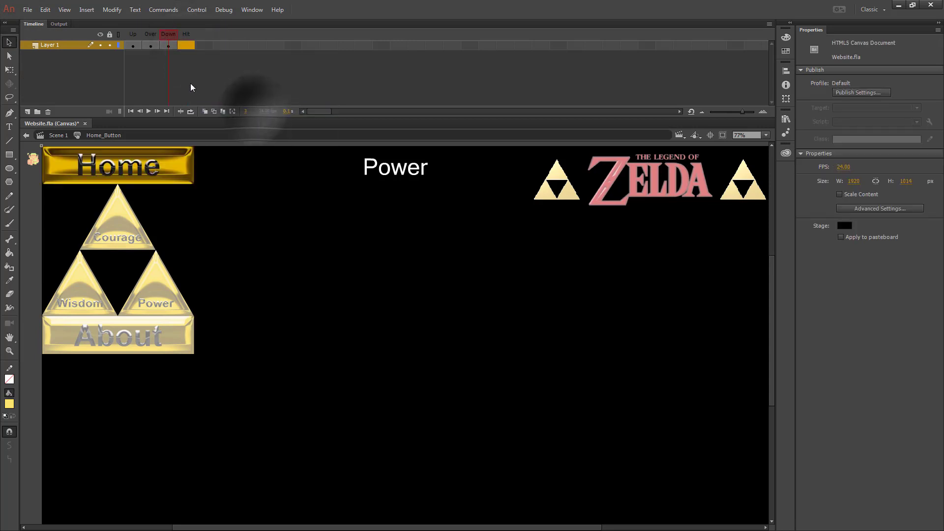
# - Return to Scene 1, save Website.fla and publish it
pyautogui.click(55, 136)
pyautogui.click(28, 10)
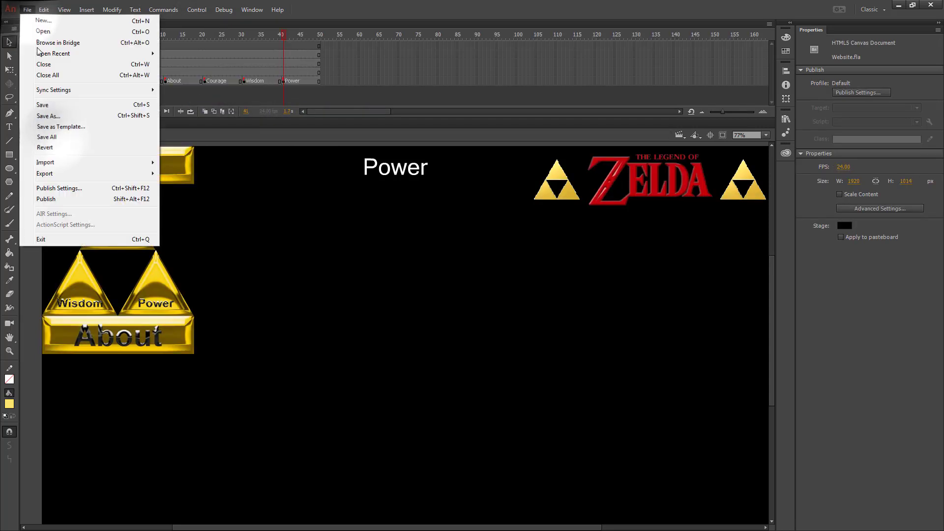
pyautogui.click(55, 105)
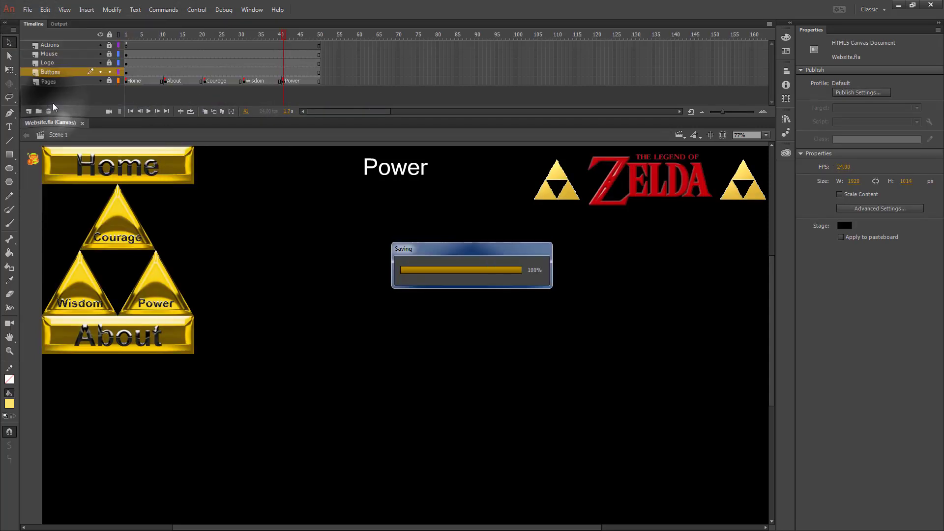
pyautogui.click(28, 9)
pyautogui.click(54, 199)
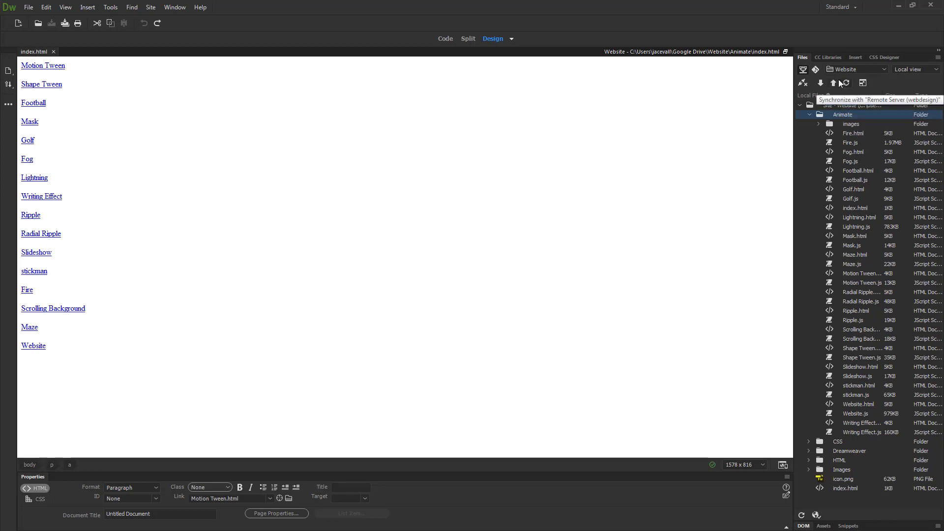
# - Switch to Dreamweaver and upload the Animate folder to the remote server, overwriting all files changed there
pyautogui.click(836, 80)
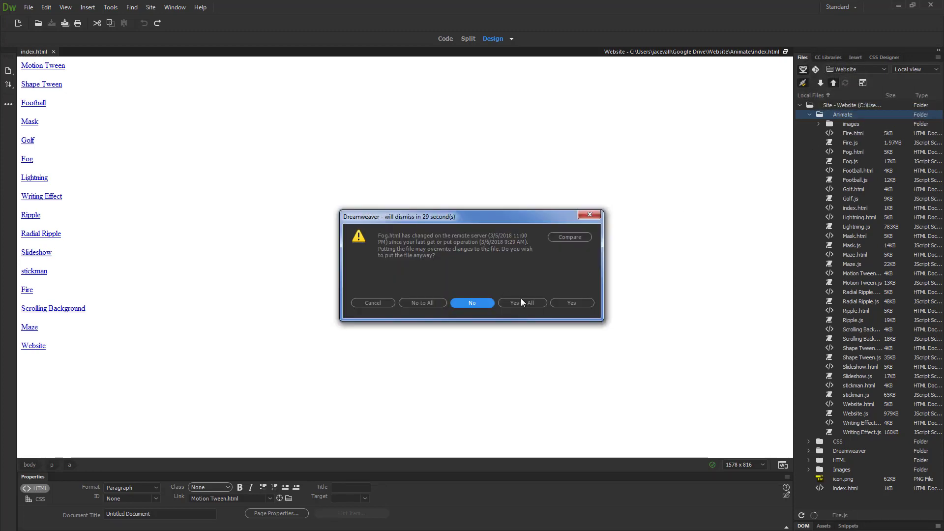
pyautogui.click(523, 302)
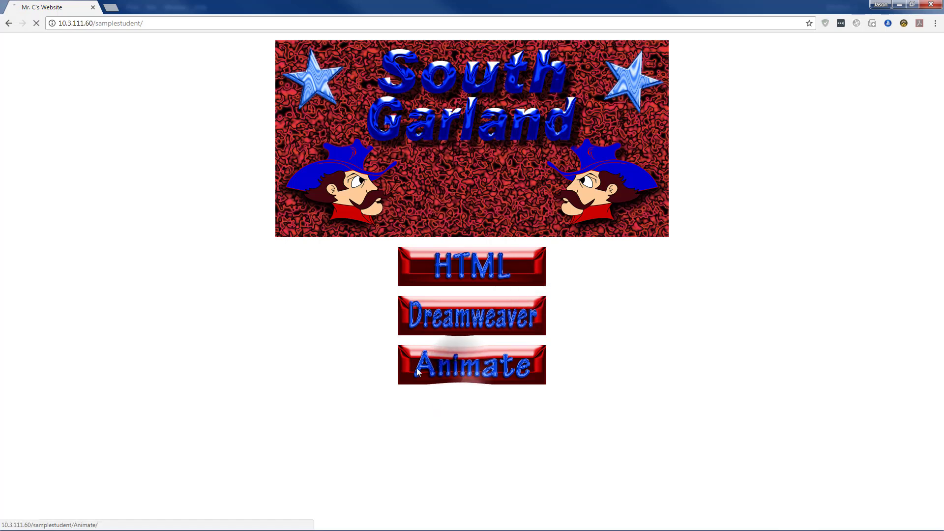
# - Switch to the browser, open the Website project from the live site's Animate page and reload it to check the buttons
pyautogui.click(417, 369)
pyautogui.click(22, 296)
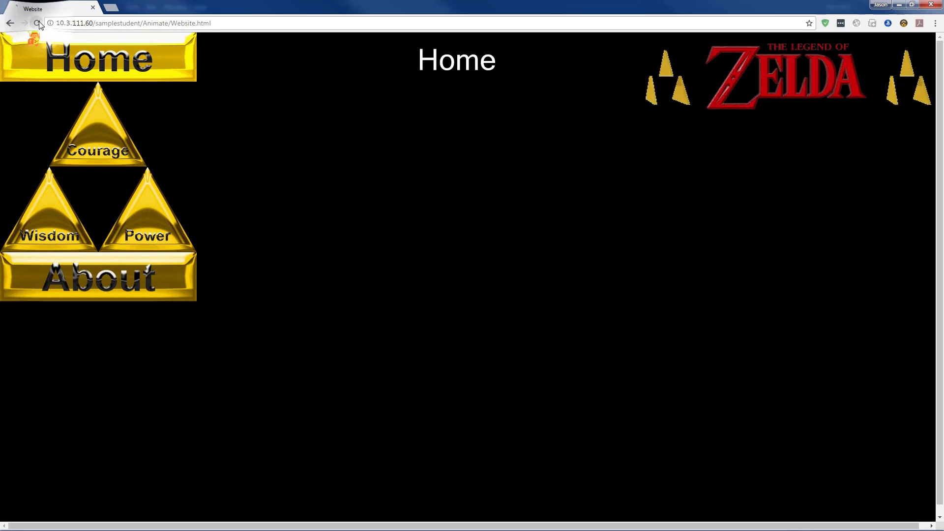
pyautogui.click(39, 22)
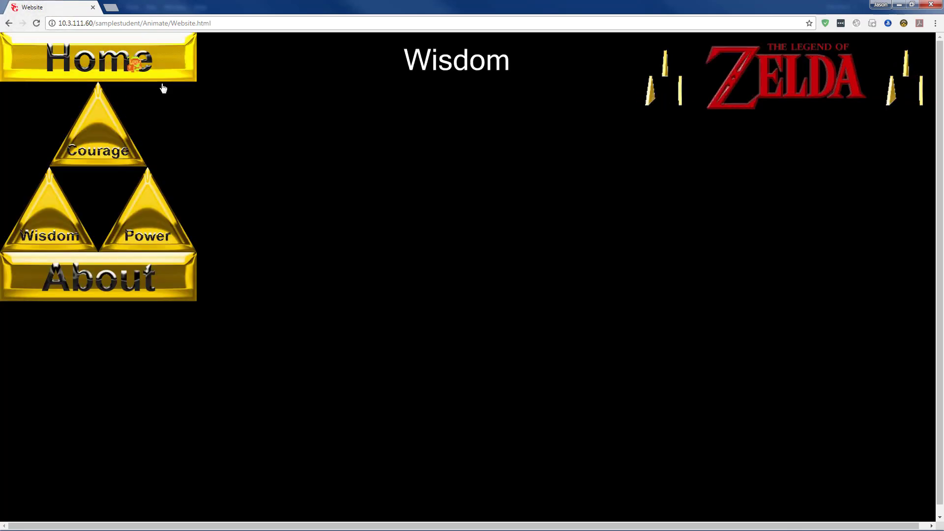